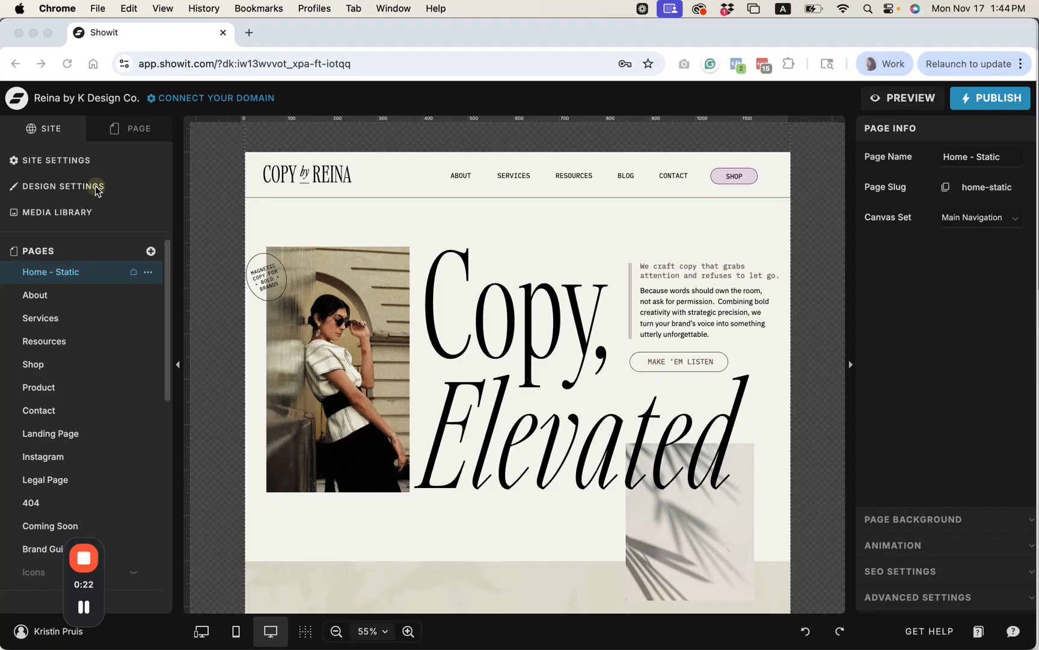
# - Open the brand colors in the site's design settings
pyautogui.click(95, 189)
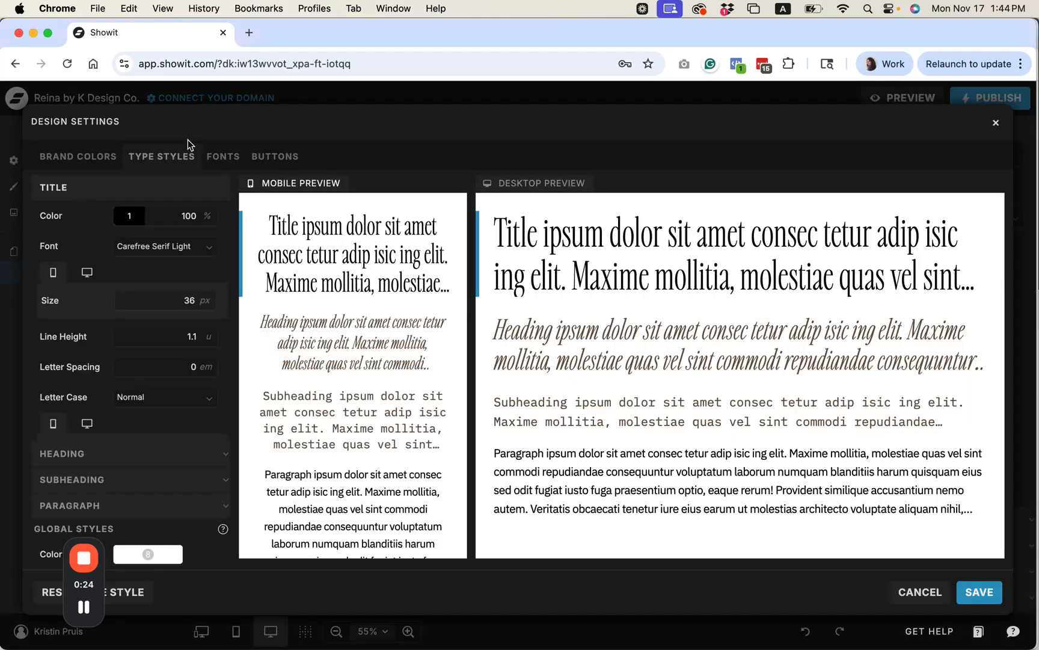
pyautogui.click(102, 159)
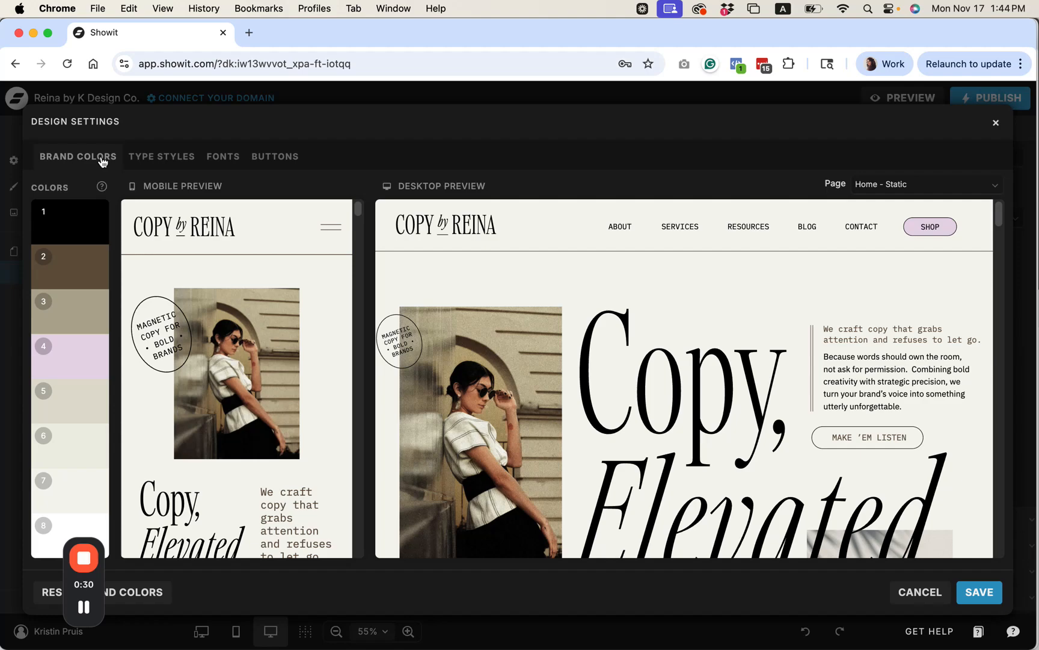
pyautogui.moveTo(98, 574); pyautogui.dragTo(34, 602)
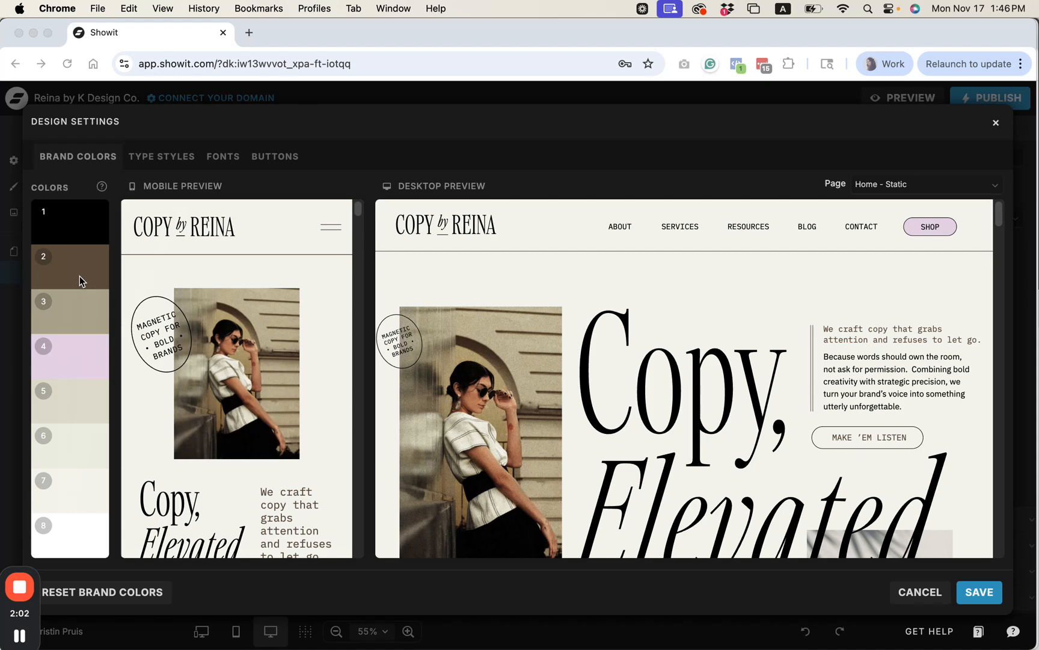
# - Open the color picker for brand color 1, highlight its hex code, and view brand color 2's picker
pyautogui.click(78, 235)
pyautogui.click(77, 235)
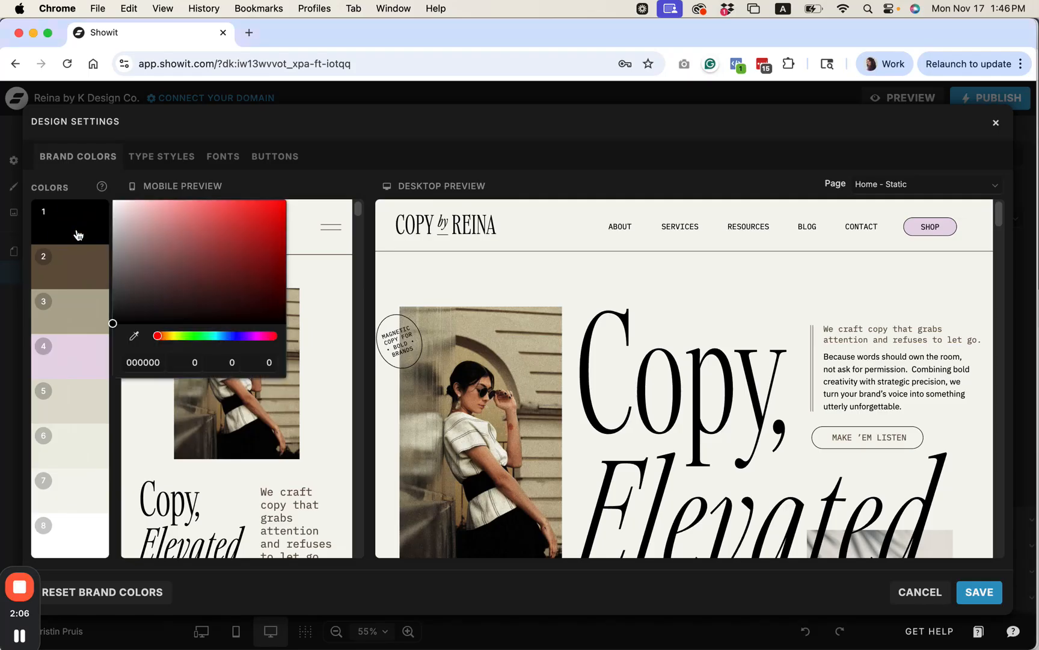
pyautogui.click(157, 362)
pyautogui.doubleClick(149, 362)
pyautogui.moveTo(130, 362); pyautogui.dragTo(158, 361)
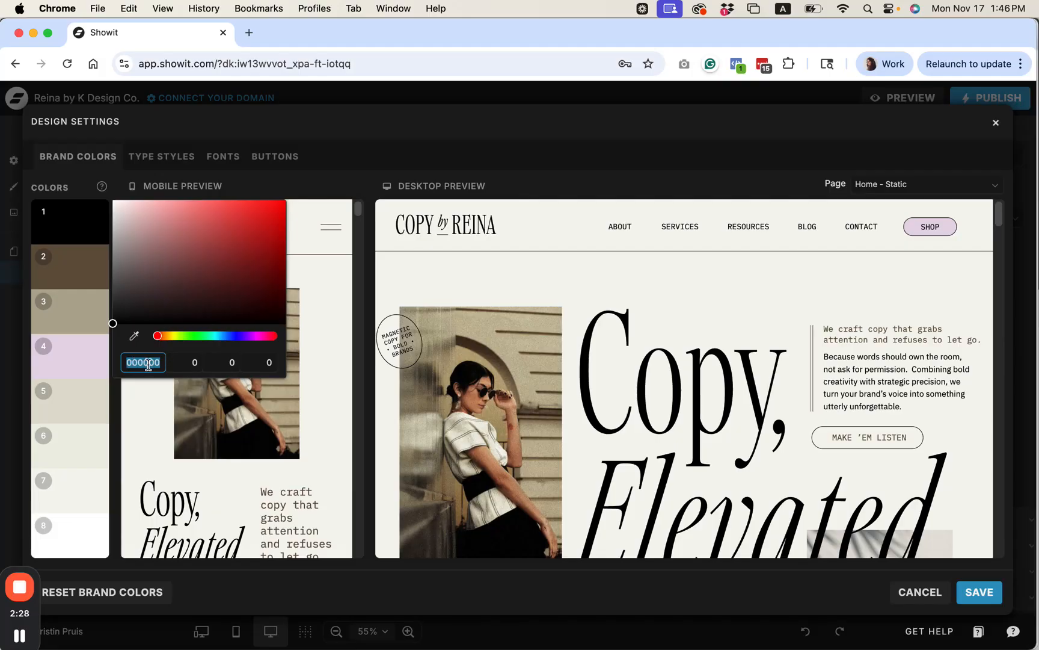
pyautogui.click(81, 274)
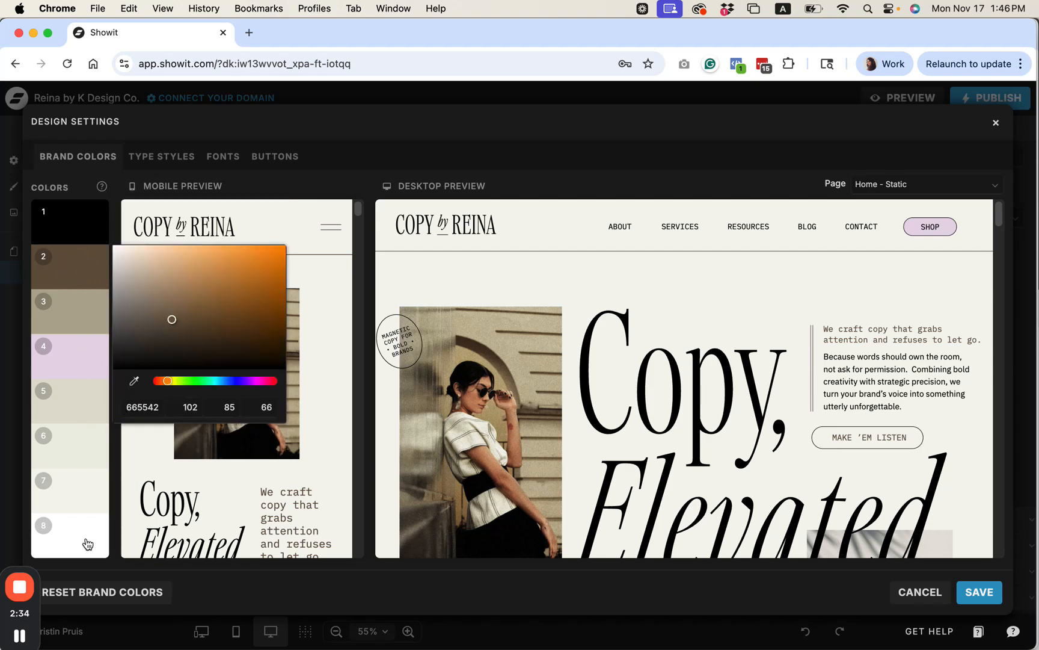
pyautogui.click(344, 131)
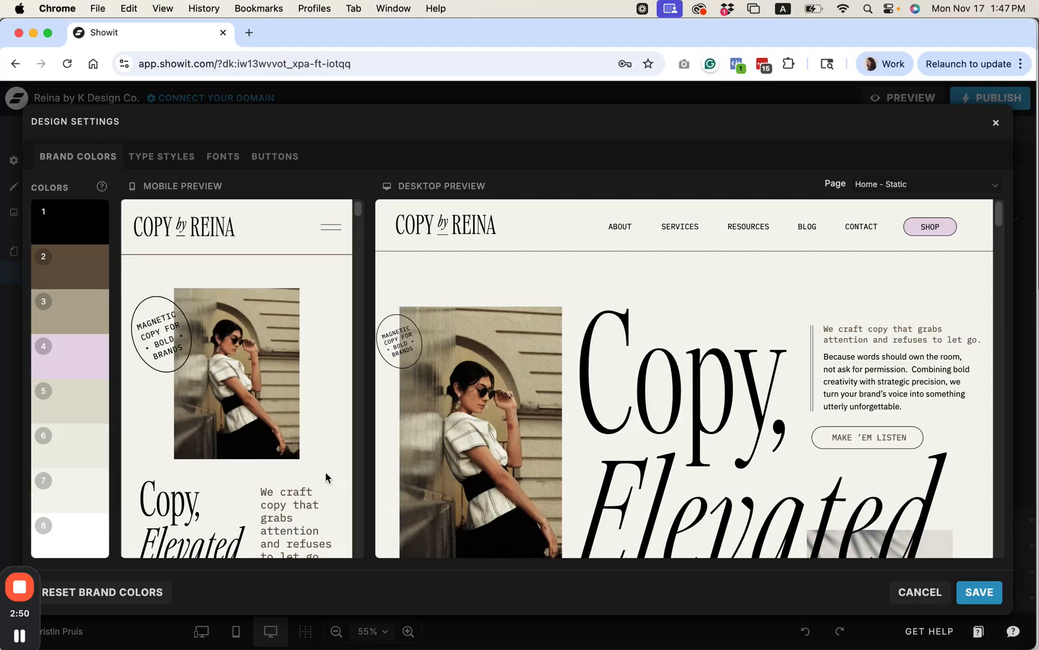
# - Change brand color 2 to the slate blue 727C9D using the eyedropper, hue and shade controls
pyautogui.click(78, 277)
pyautogui.click(138, 383)
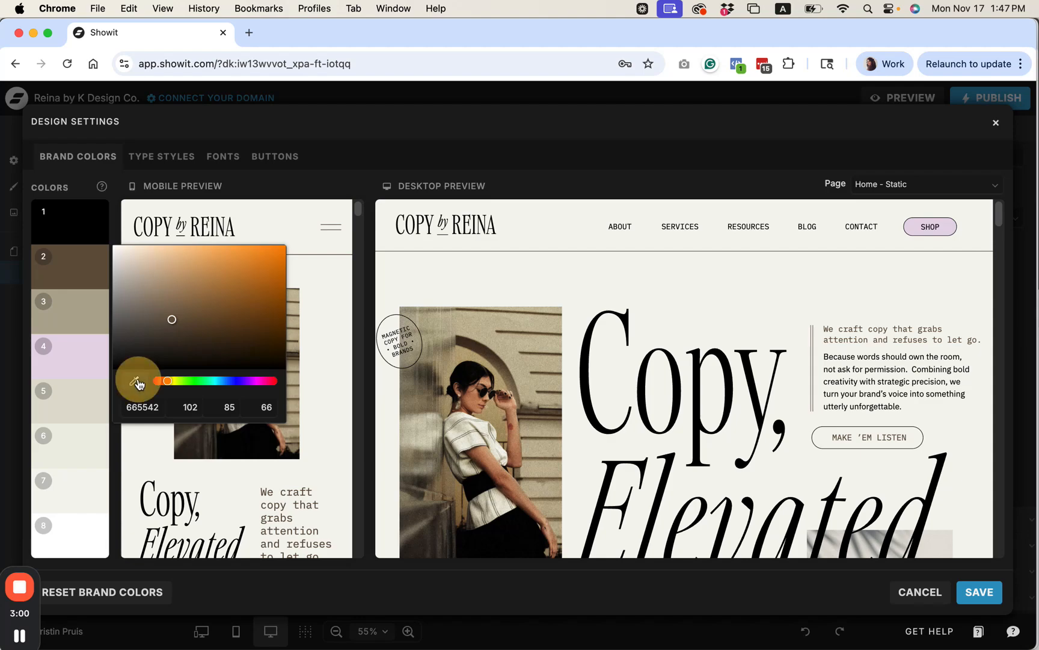
pyautogui.click(162, 301)
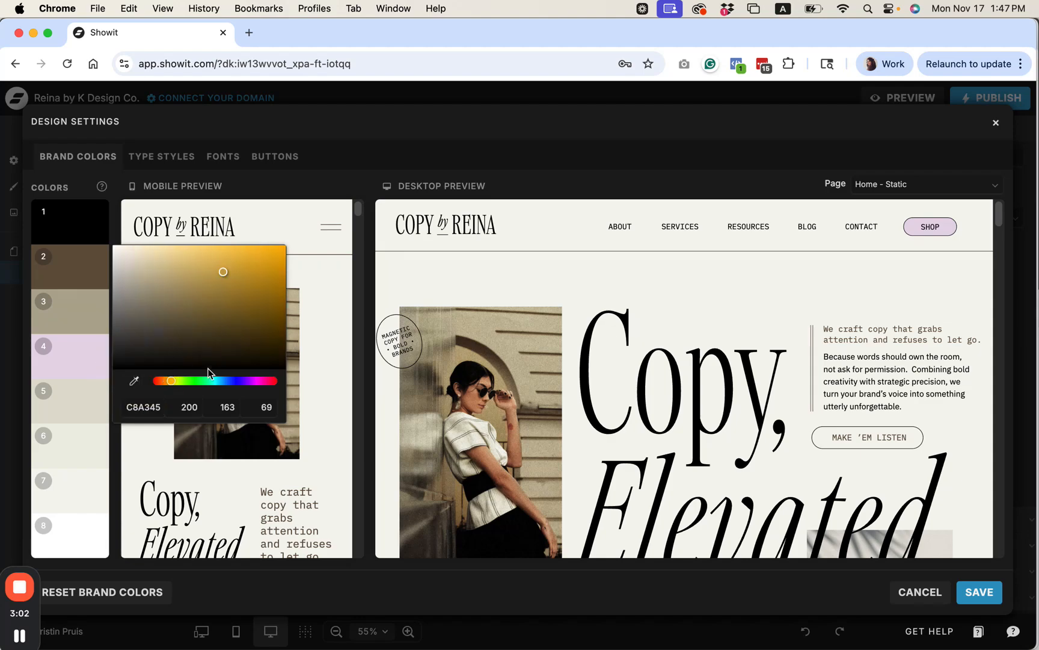
pyautogui.moveTo(178, 381); pyautogui.dragTo(229, 380)
pyautogui.moveTo(223, 274); pyautogui.dragTo(160, 293)
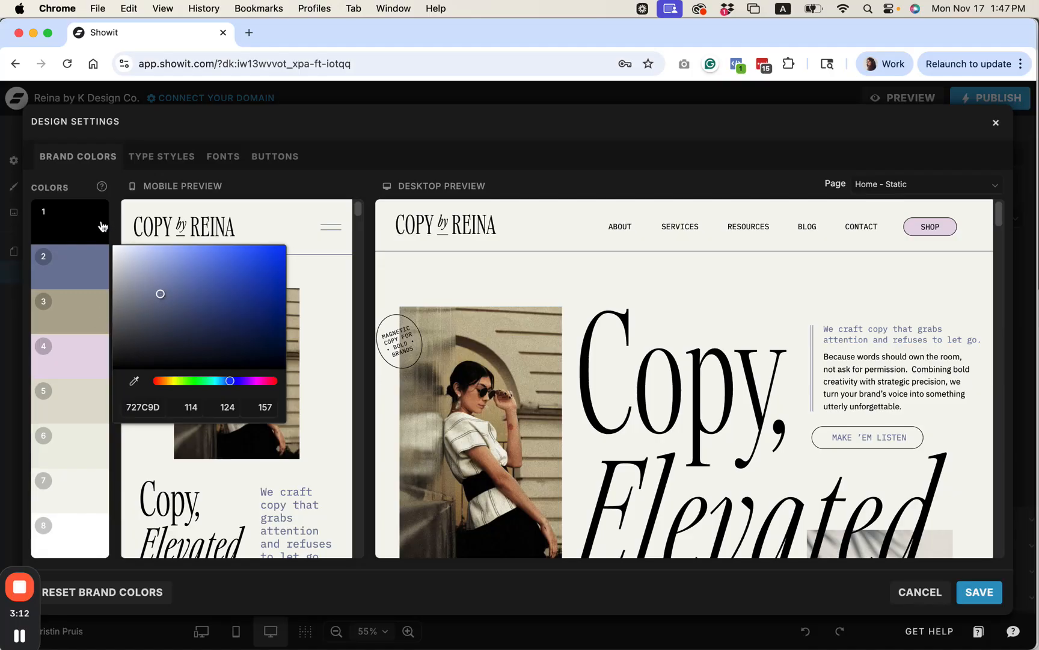
pyautogui.click(117, 180)
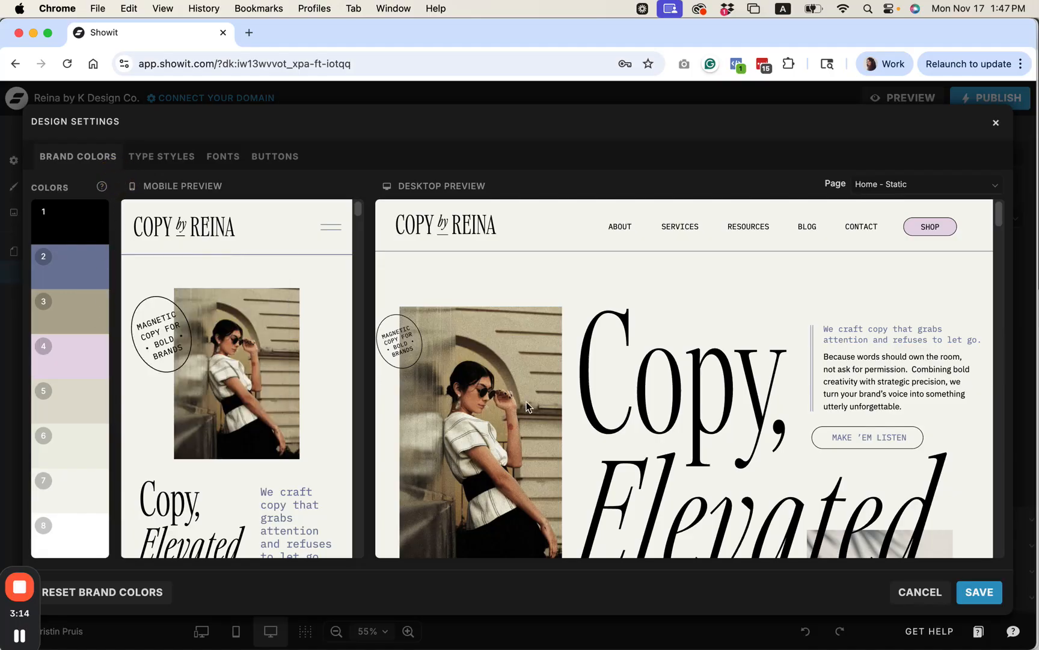
# - Review the recolored desktop preview of the home page and reset the brand colors
pyautogui.scroll(-10, 555, 411)
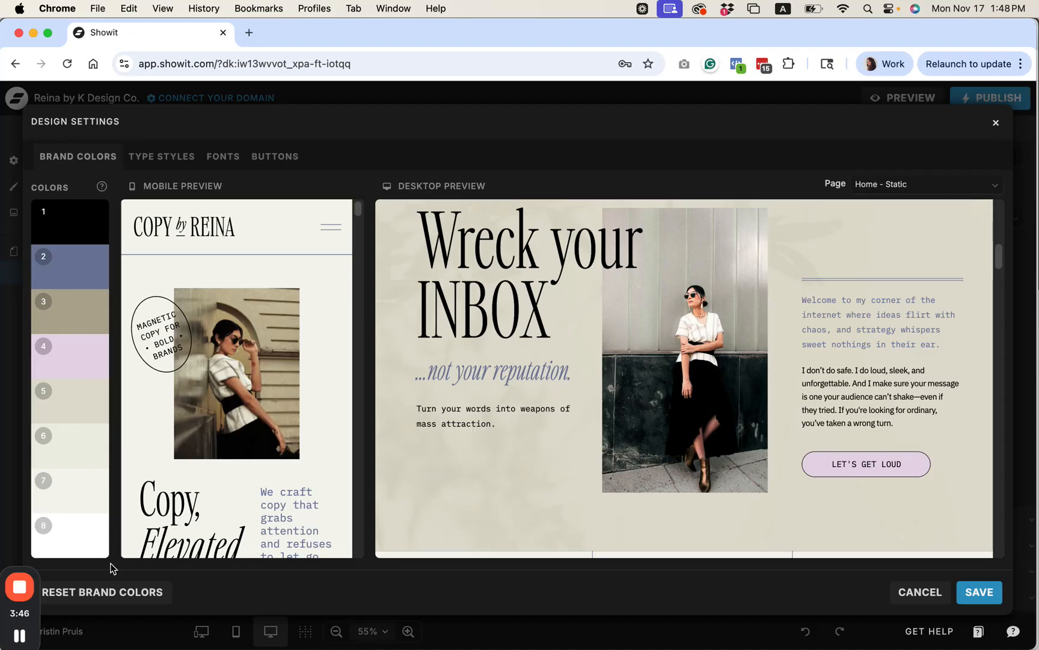
pyautogui.click(124, 593)
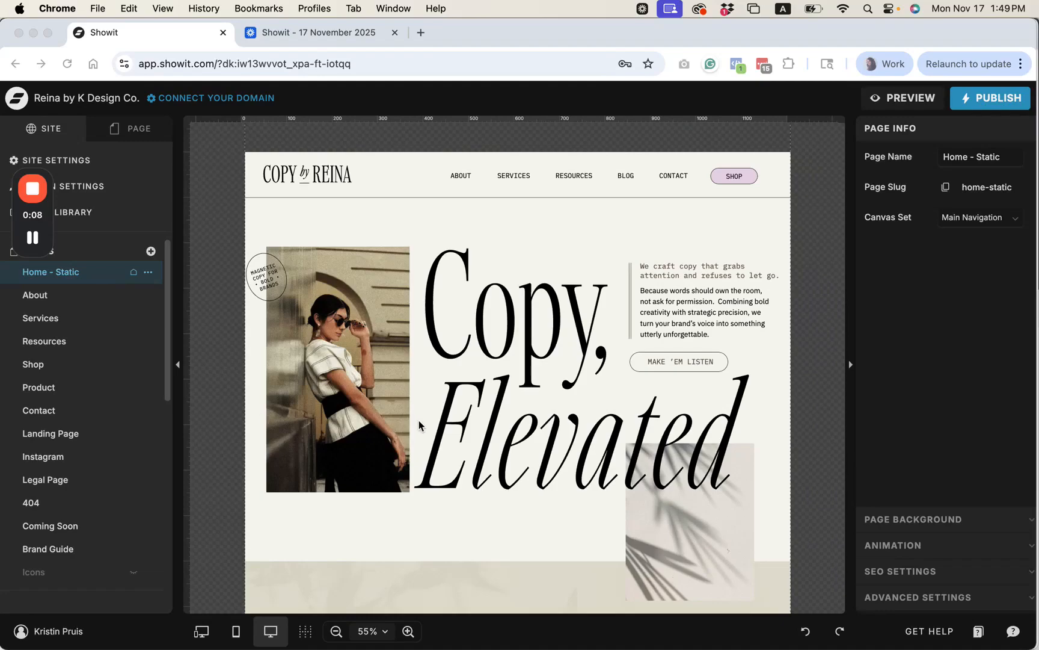
# - Recolor the hero text "We craft copy that grabs attention and refuses to let go." with brand color 3
pyautogui.scroll(-1, 458, 518)
pyautogui.scroll(-3, 458, 518)
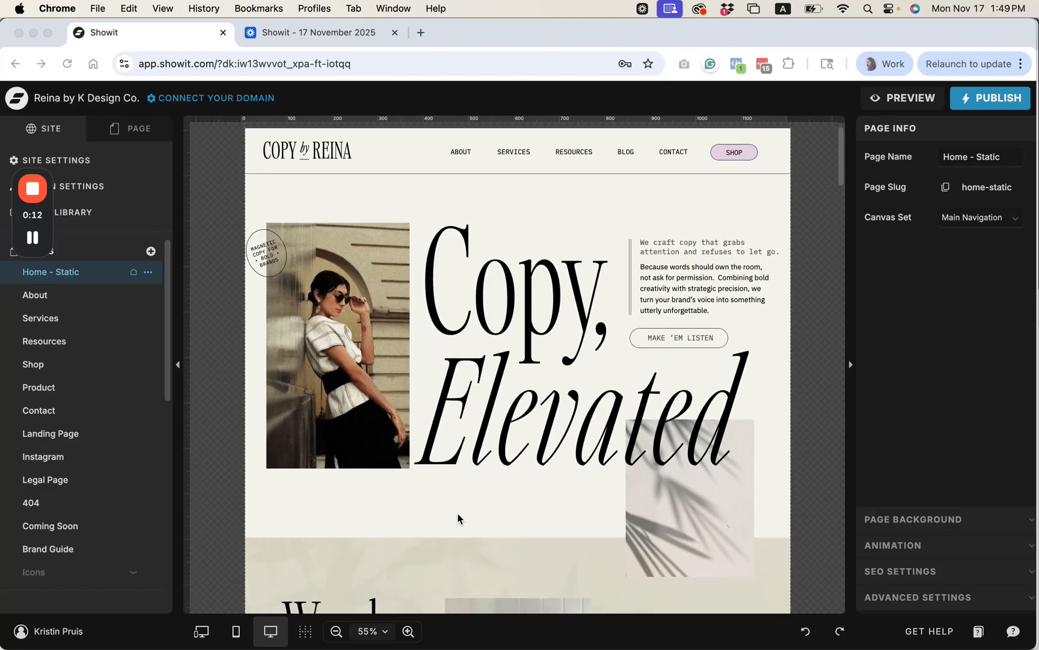
pyautogui.scroll(-1, 459, 519)
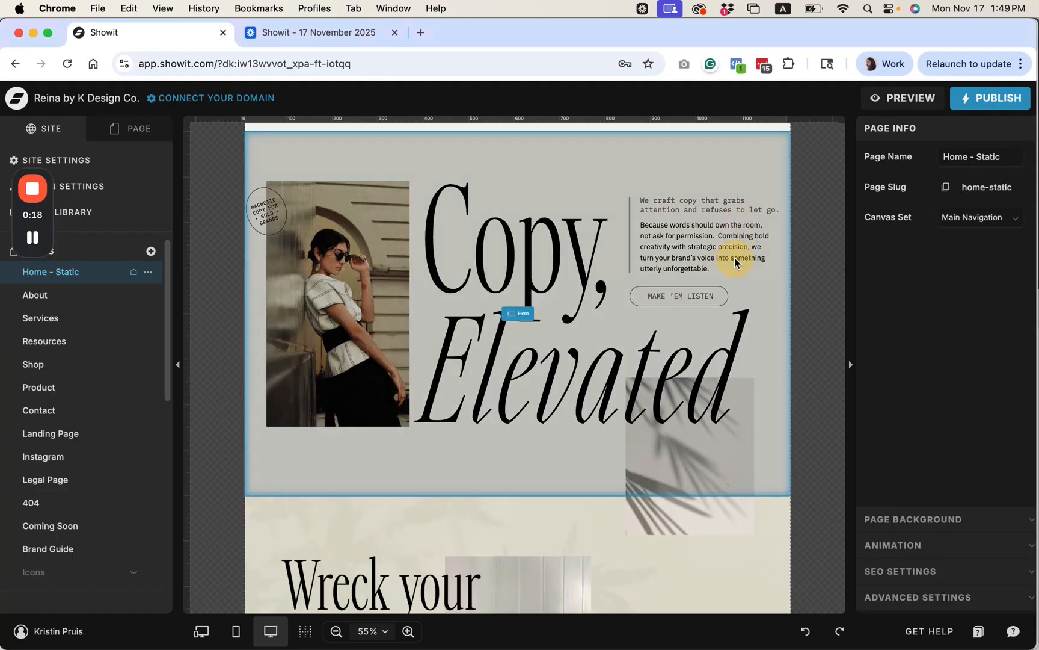
pyautogui.click(734, 260)
pyautogui.click(725, 210)
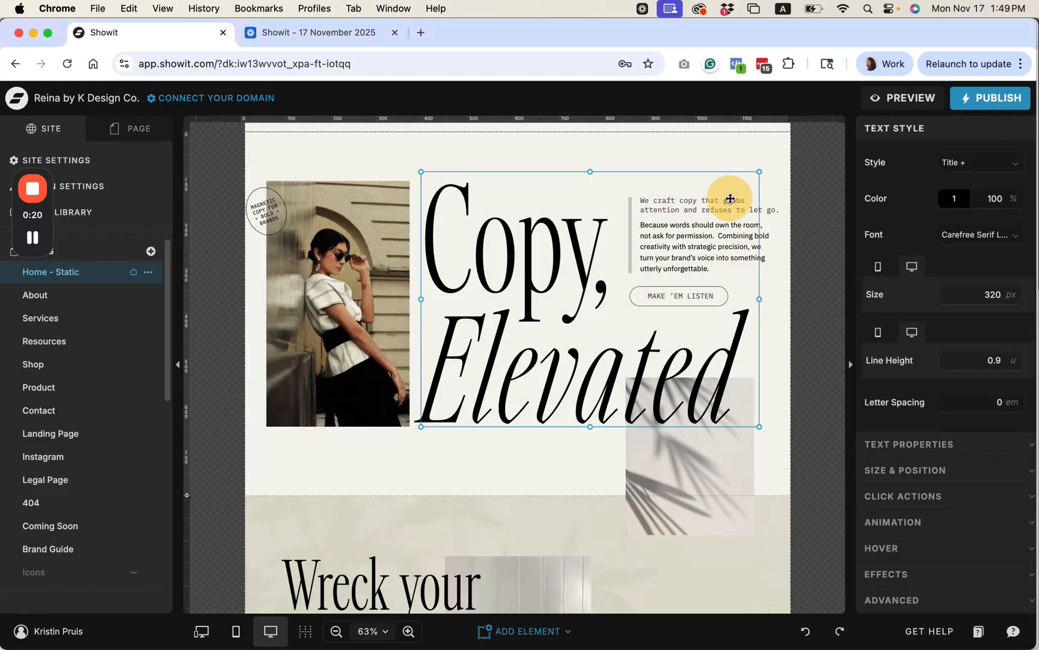
pyautogui.click(765, 211)
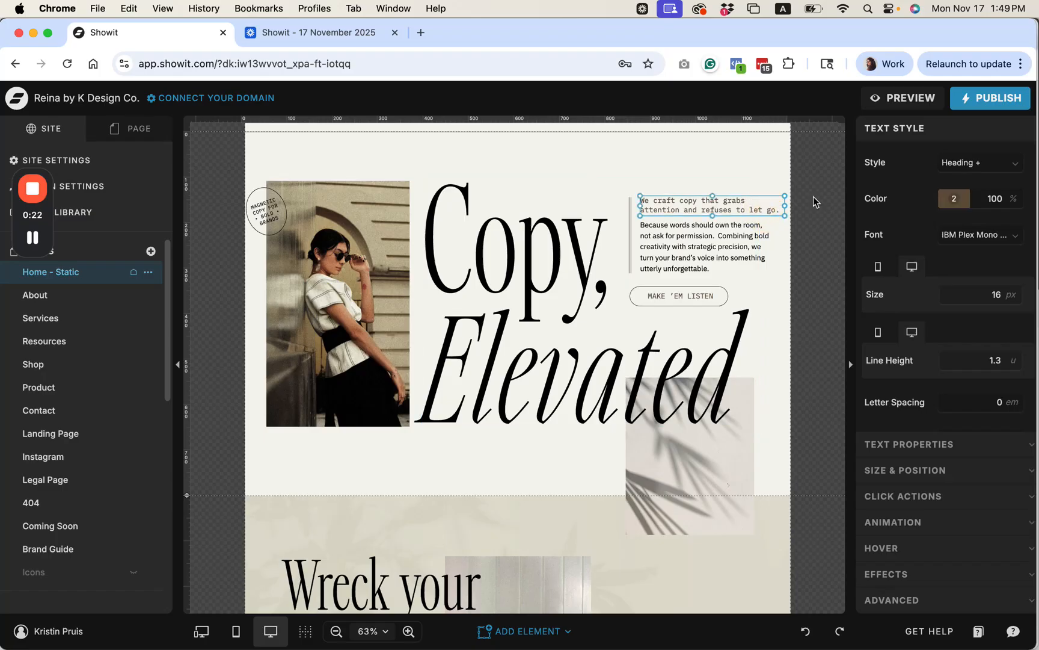
pyautogui.click(956, 203)
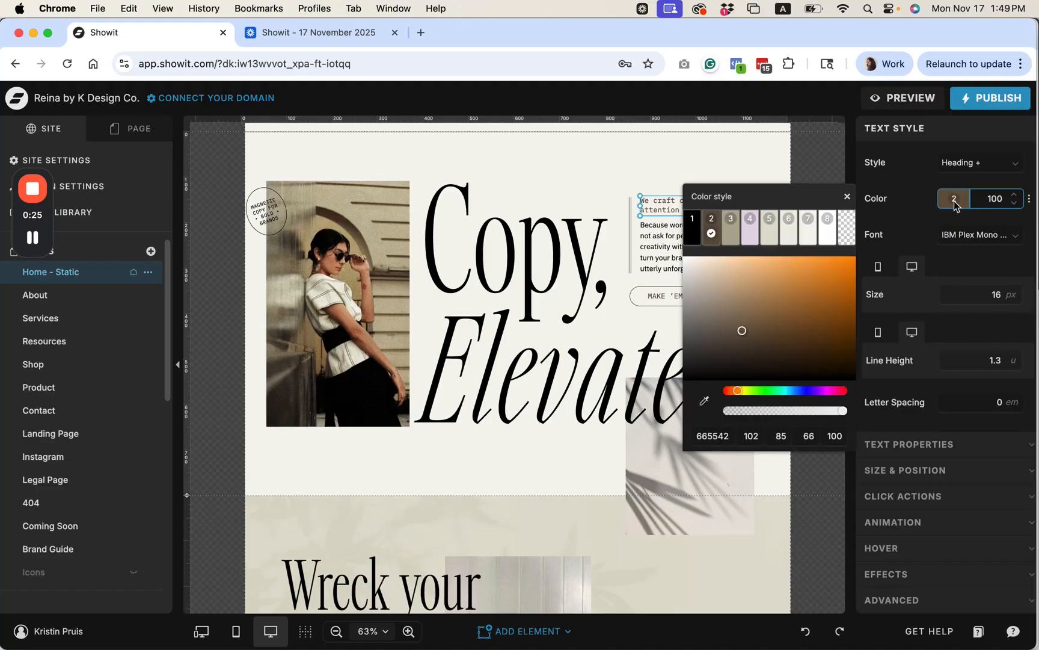
pyautogui.click(734, 244)
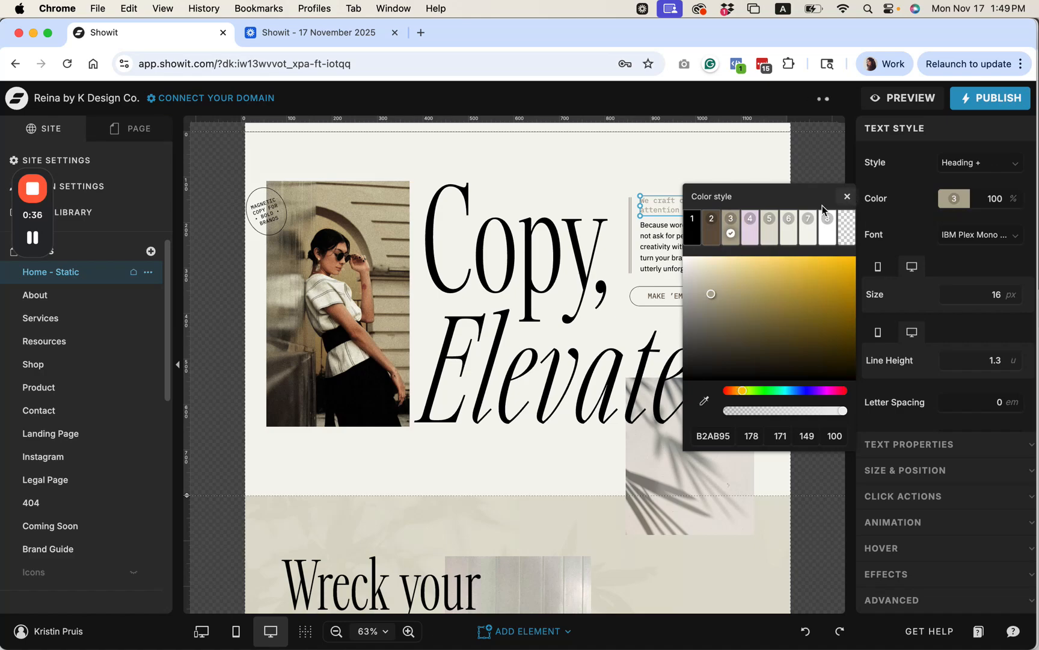
# - Highlight the hex code in the text's color style settings and close them
pyautogui.click(712, 433)
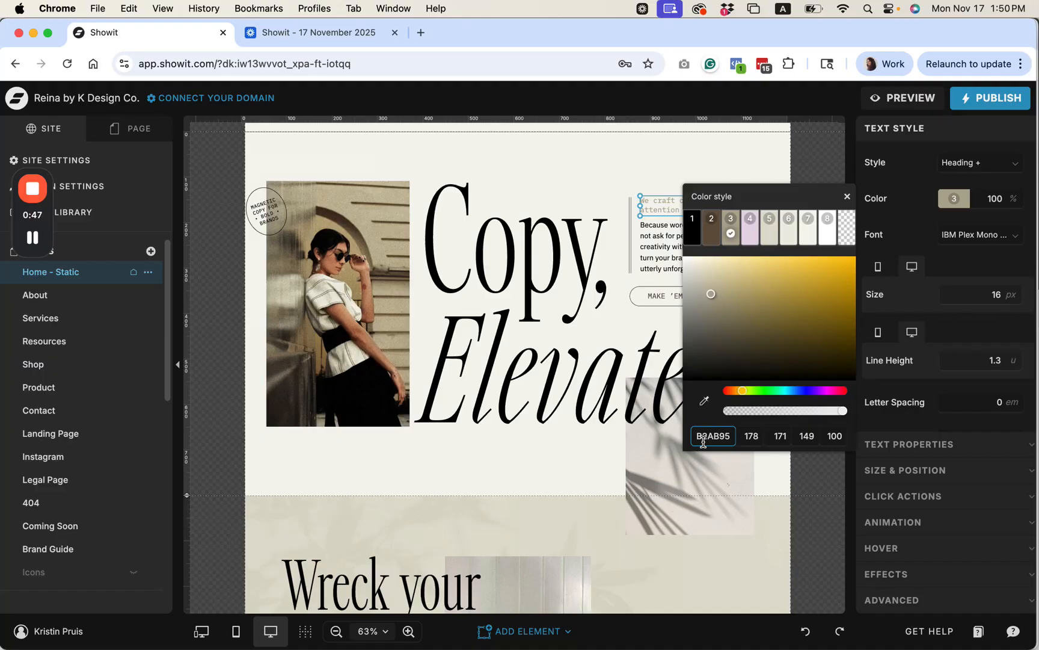
pyautogui.moveTo(698, 436); pyautogui.dragTo(736, 439)
pyautogui.click(815, 164)
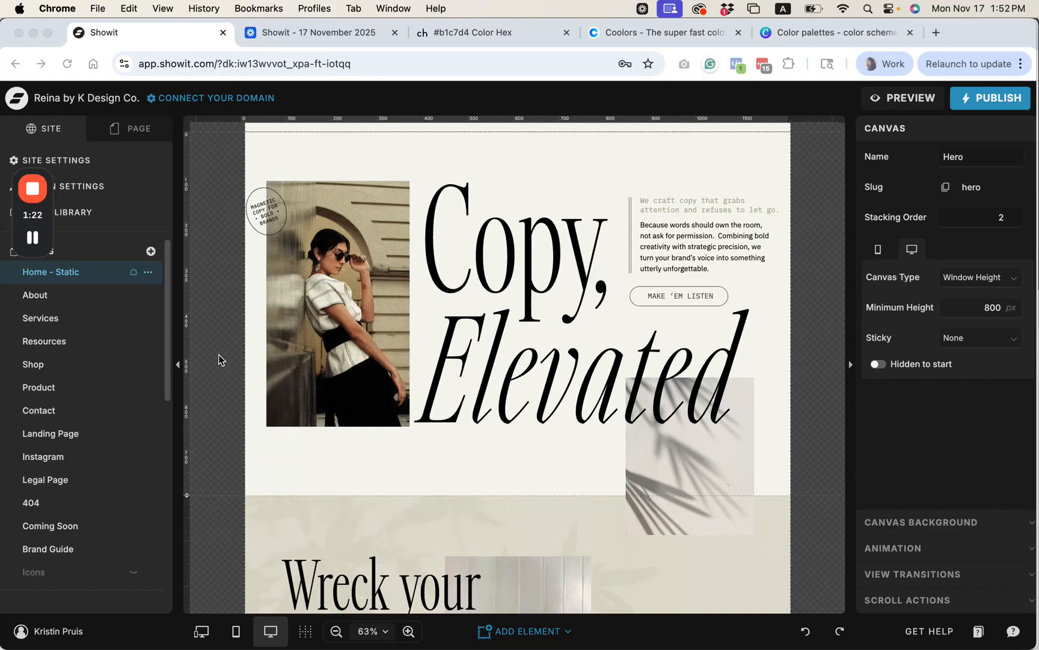
# - Reopen the brand colors in the design settings and look briefly at the color-hex site
pyautogui.moveTo(47, 240); pyautogui.dragTo(35, 495)
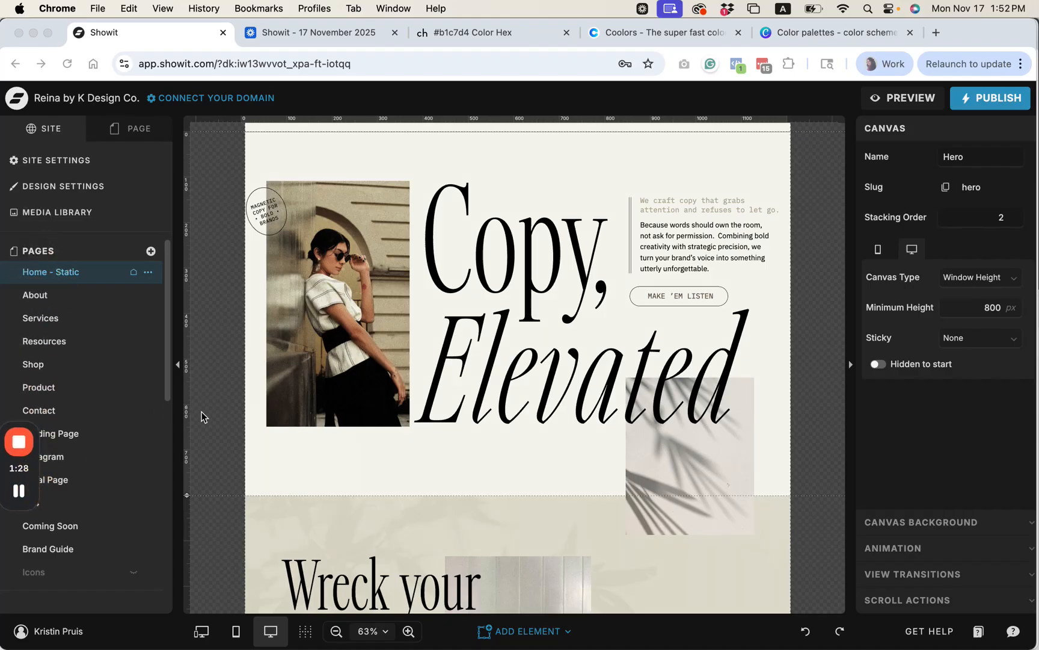
pyautogui.click(102, 192)
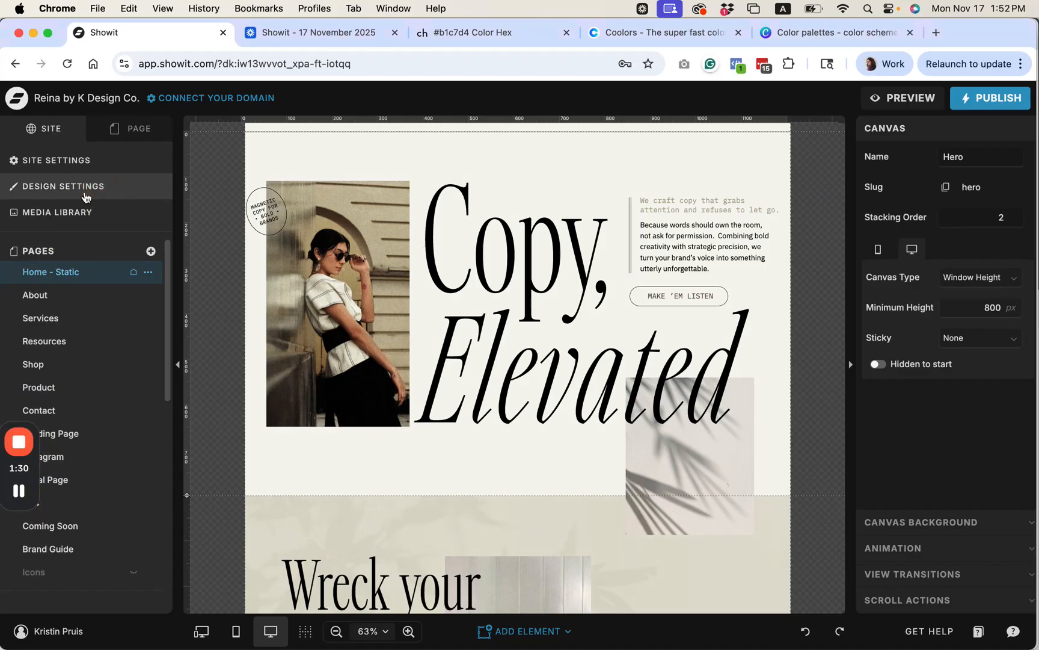
pyautogui.click(86, 191)
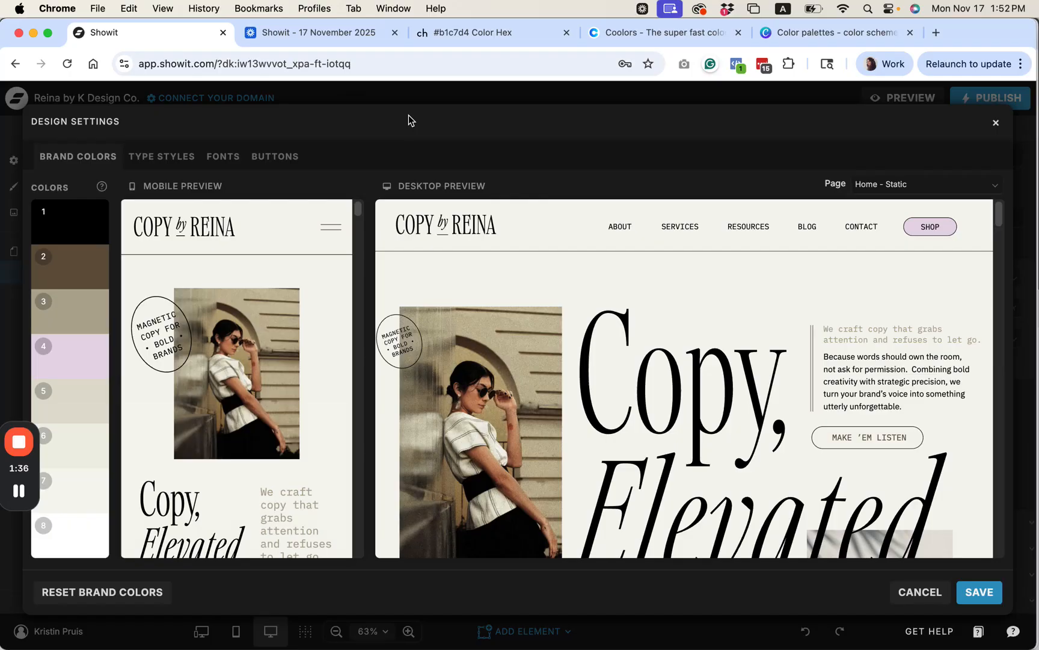
pyautogui.click(483, 38)
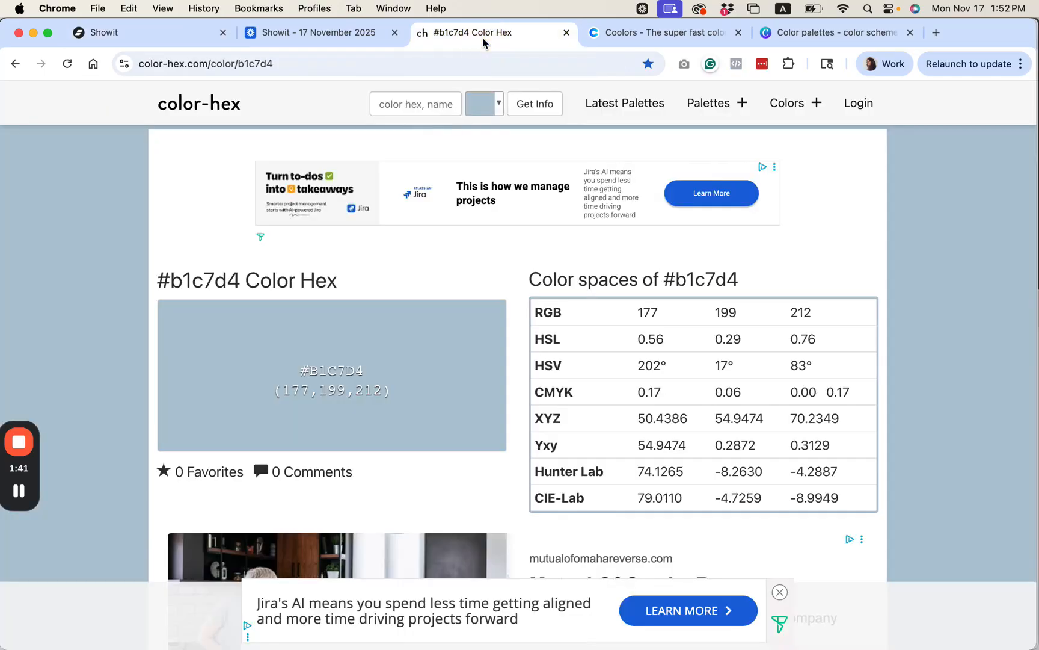
pyautogui.click(204, 33)
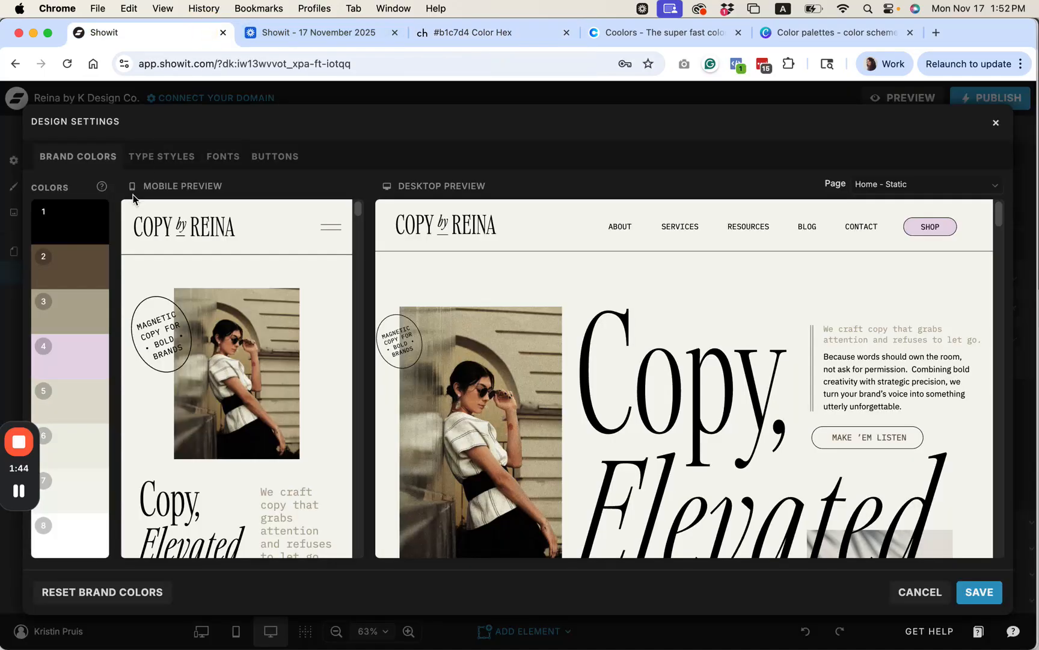
# - Open the color picker for brand color 4 and select its hex code for copying
pyautogui.click(69, 363)
pyautogui.click(68, 363)
pyautogui.click(69, 362)
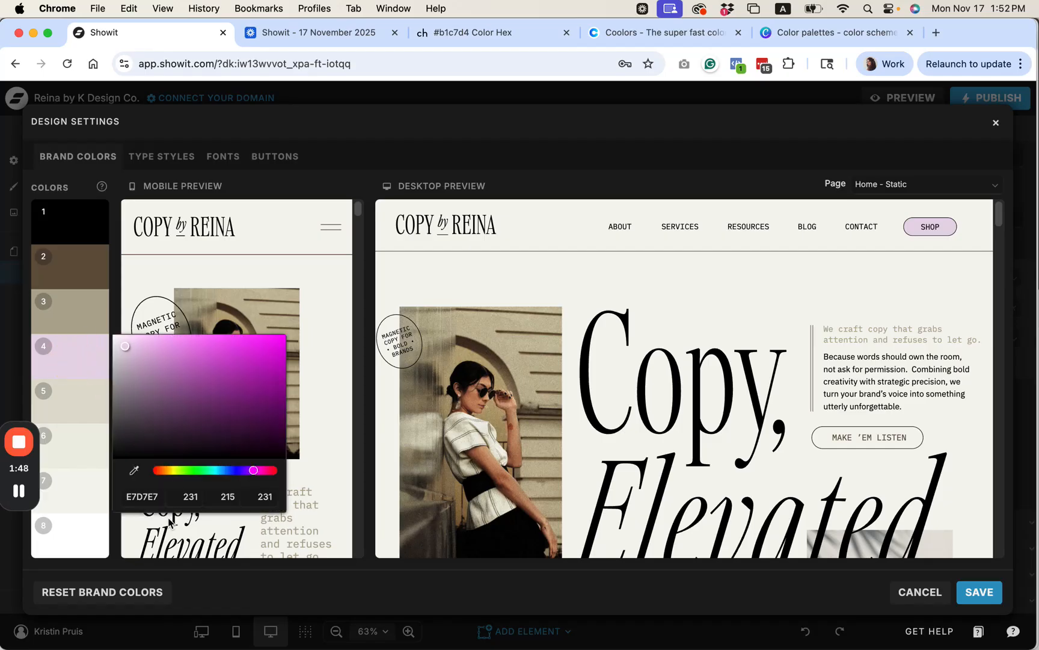
pyautogui.doubleClick(145, 497)
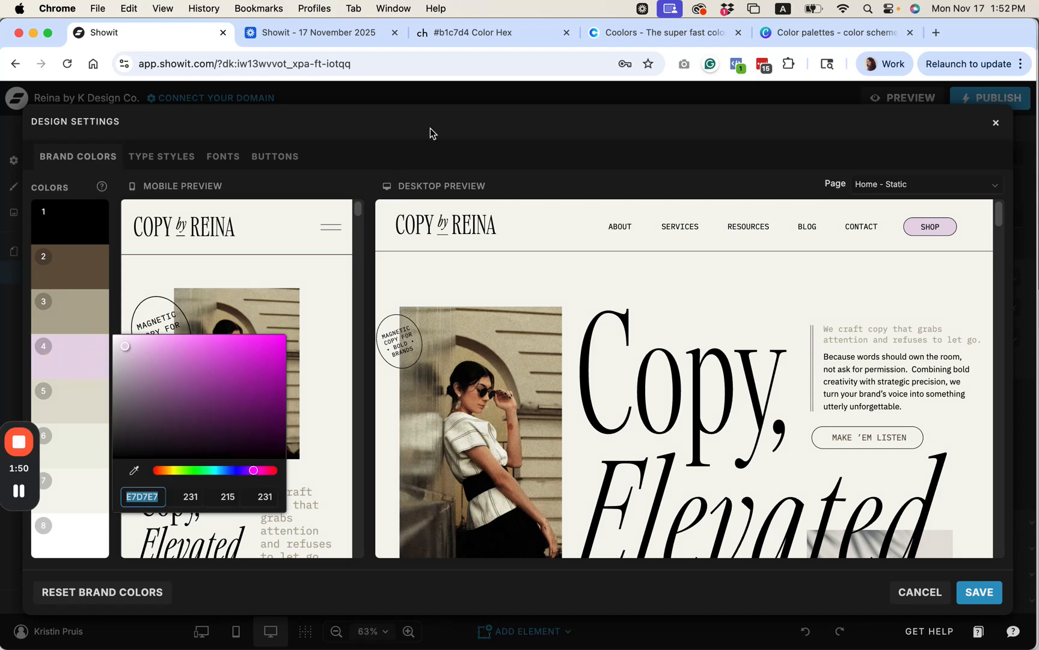
# - Switch to the color-hex site, look up e7d7e7 and view its shades and tints
pyautogui.click(492, 35)
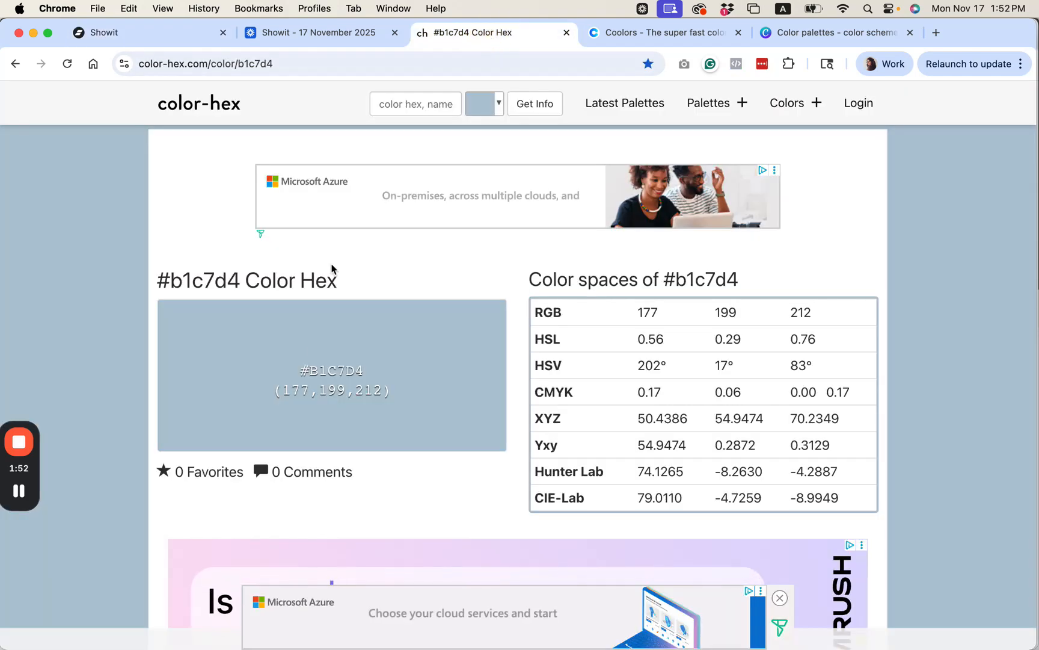
pyautogui.click(422, 110)
pyautogui.write('e7d7e7')
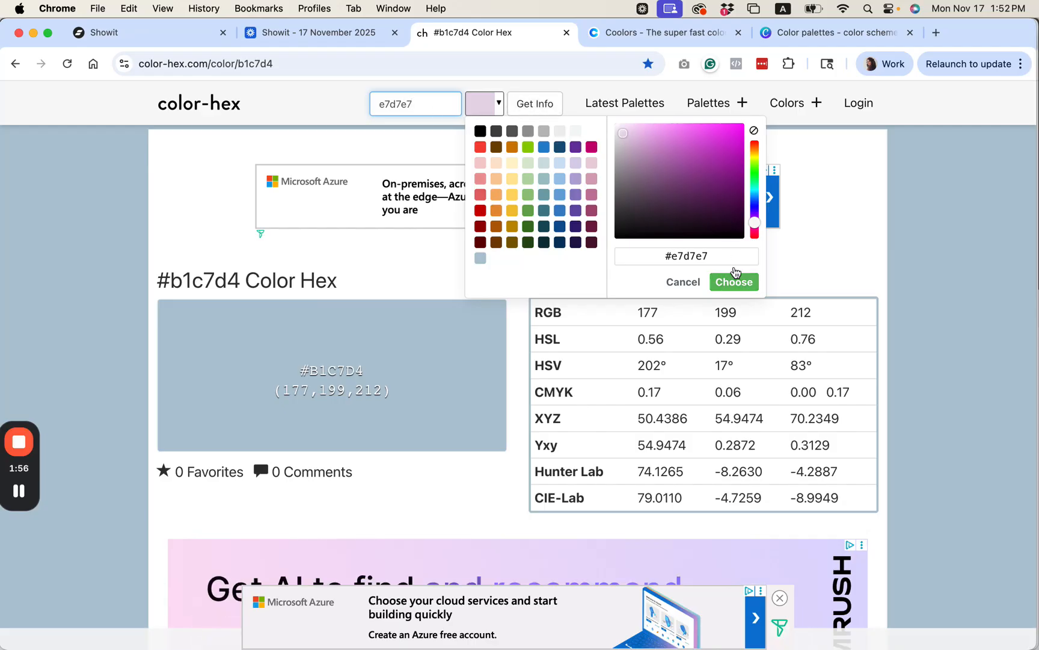
pyautogui.click(511, 112)
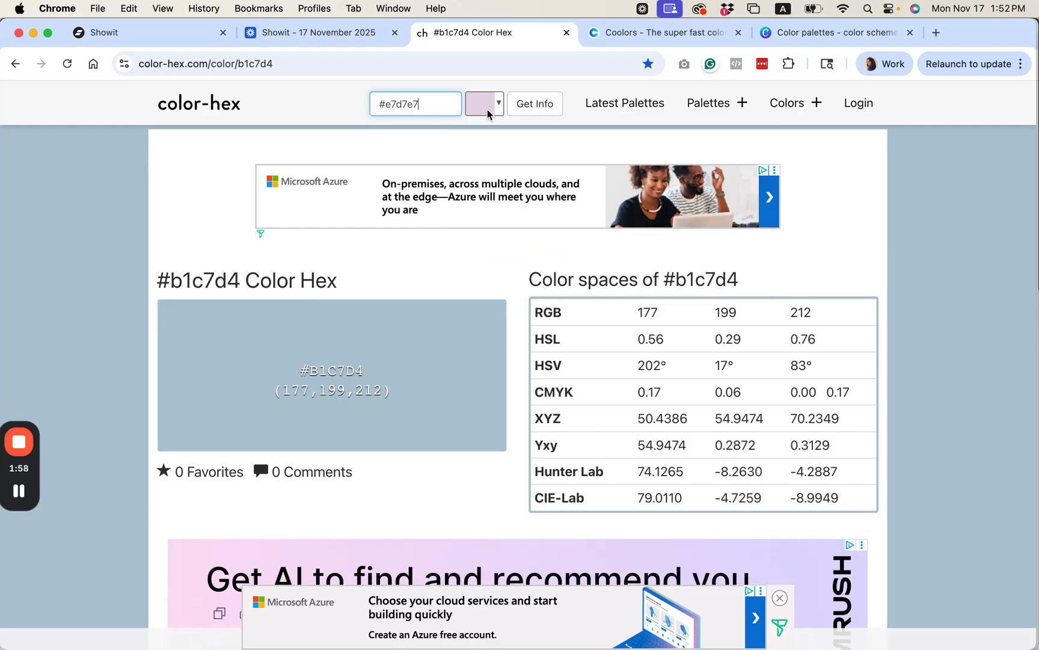
pyautogui.scroll(-3, 515, 206)
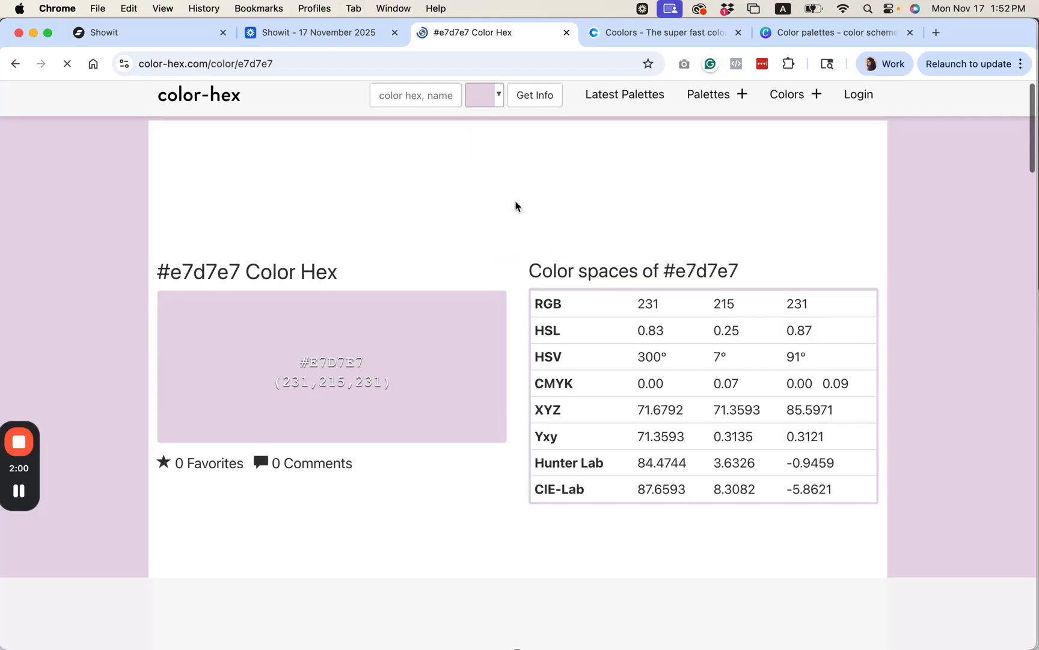
pyautogui.scroll(-5, 516, 206)
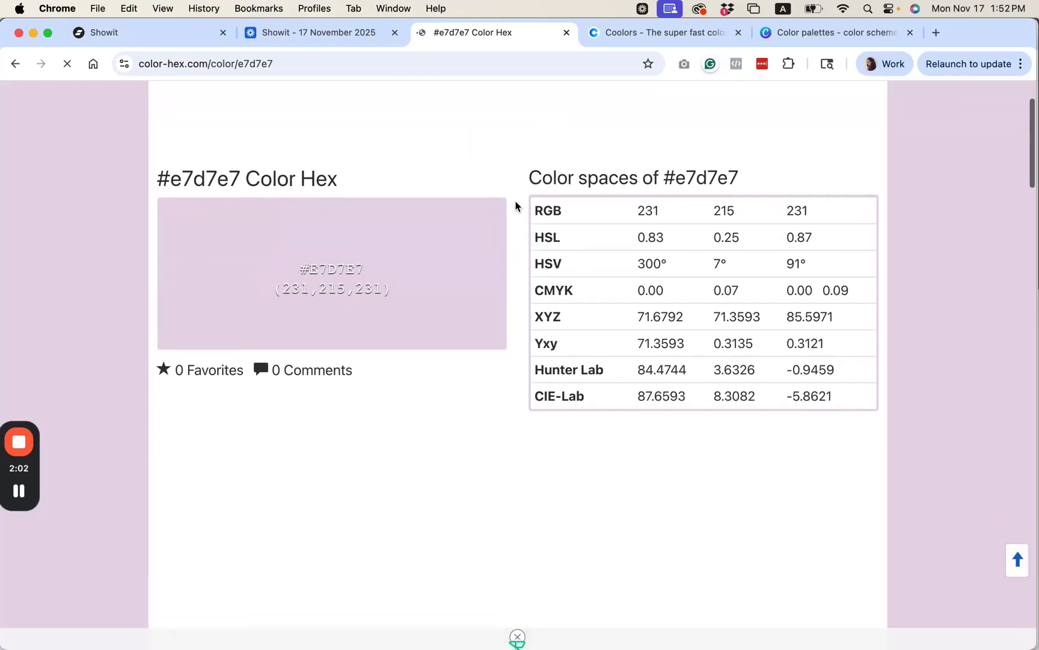
pyautogui.scroll(-12, 515, 206)
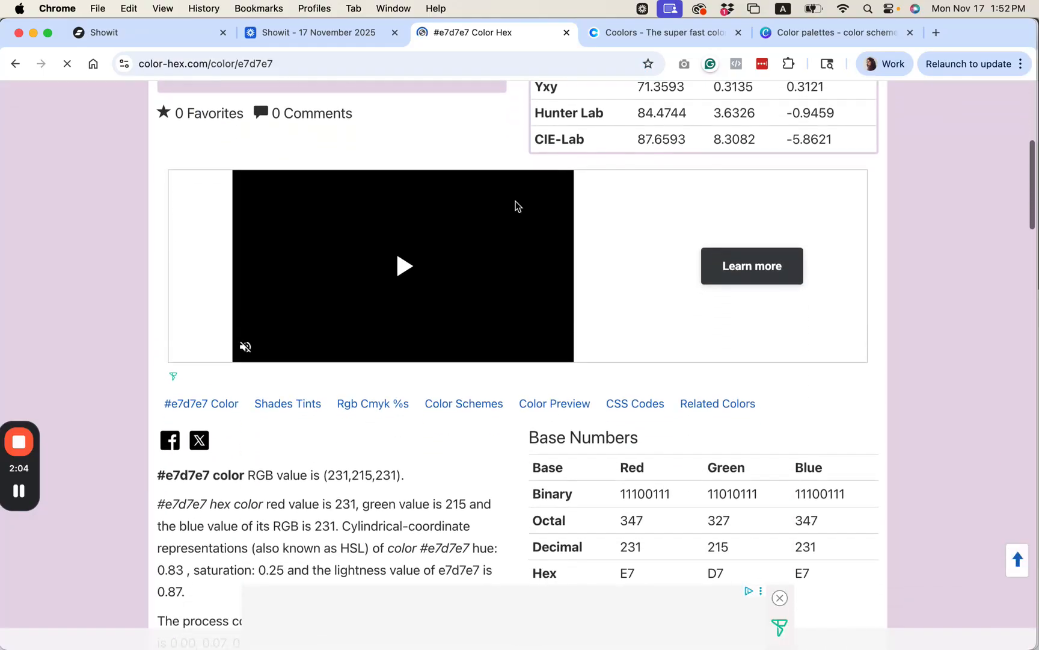
pyautogui.scroll(-5, 515, 206)
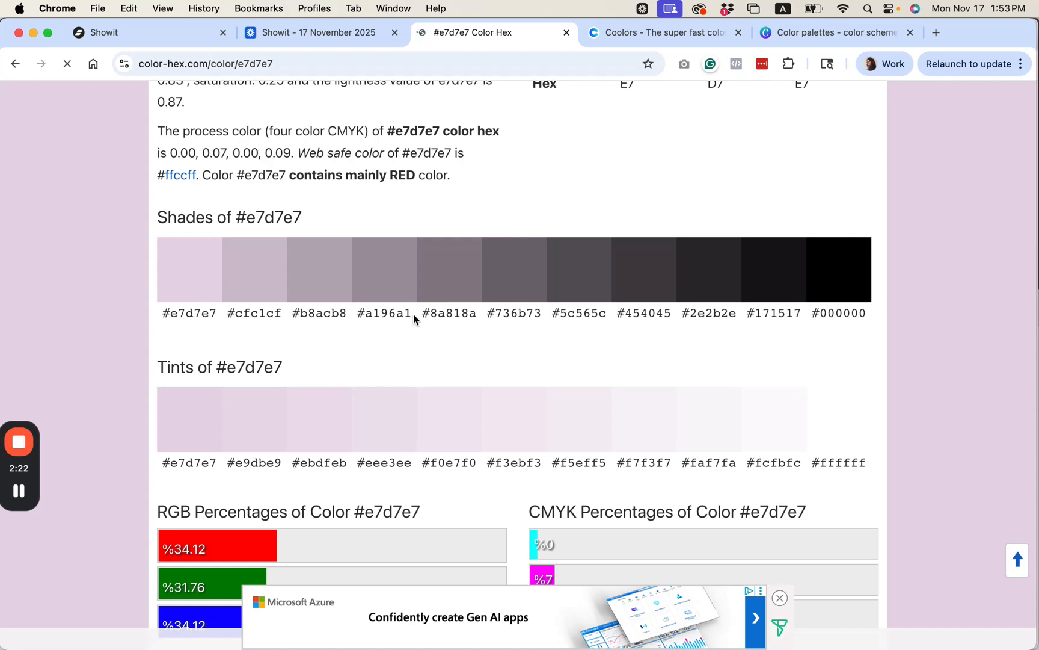
# - Select the hex code of shade #8a818a for copying and switch back to Showit
pyautogui.moveTo(413, 313); pyautogui.dragTo(358, 315)
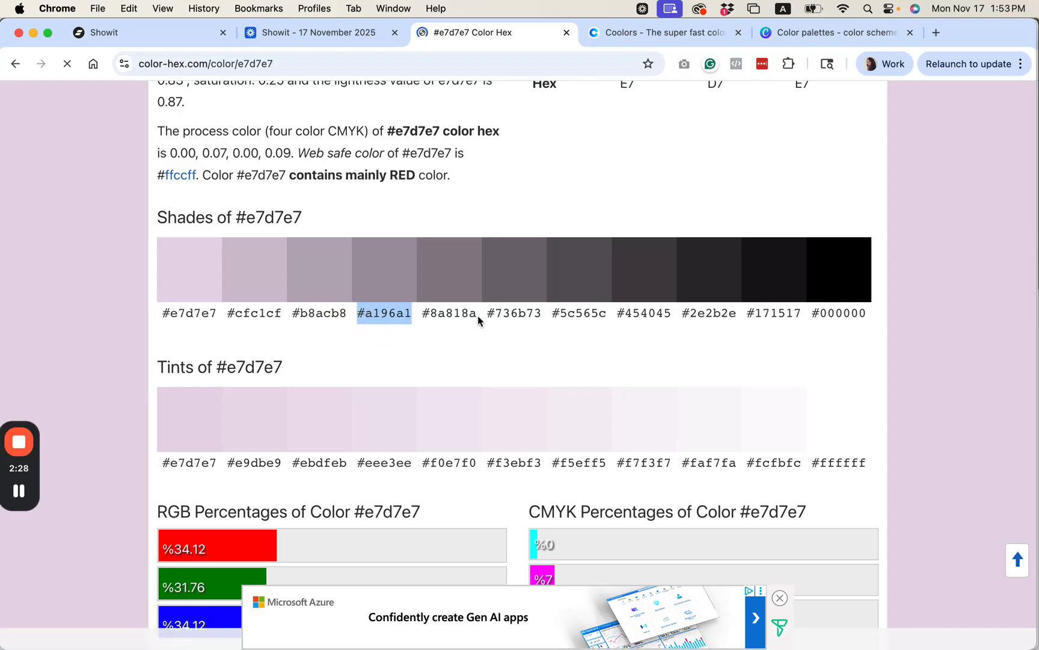
pyautogui.moveTo(478, 314); pyautogui.dragTo(423, 313)
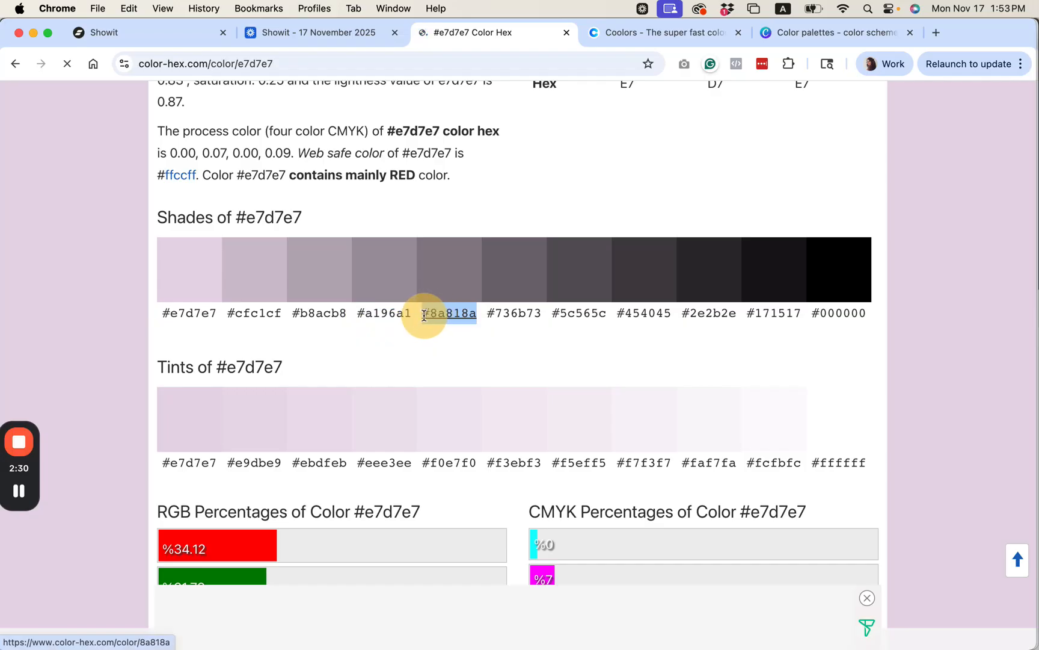
pyautogui.click(171, 35)
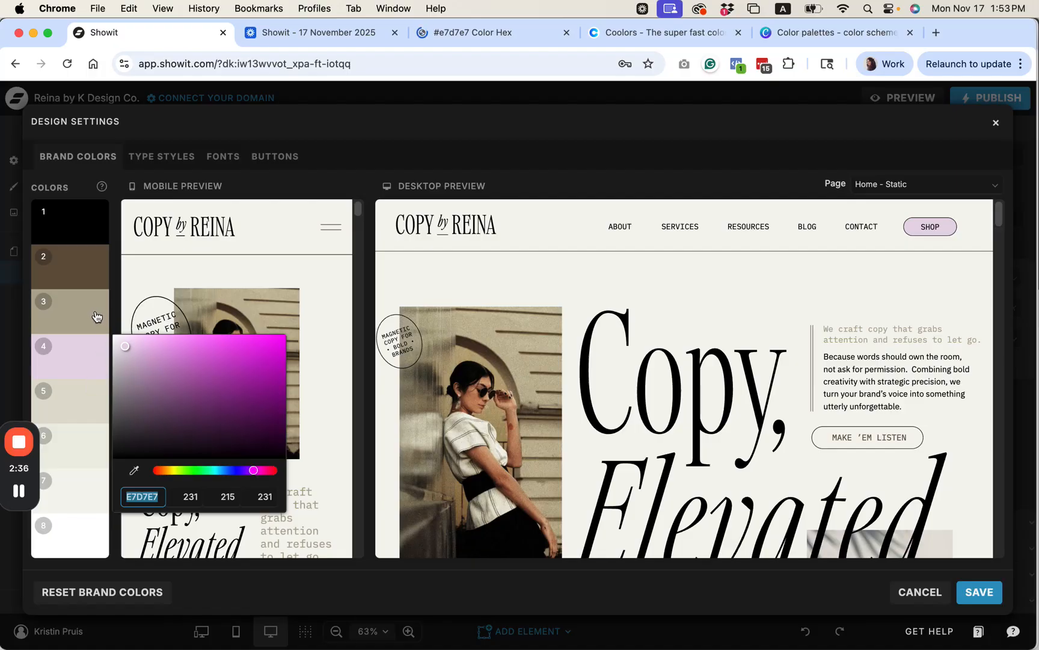
# - Set brand color 3 to 8A818A and close its color picker
pyautogui.click(95, 317)
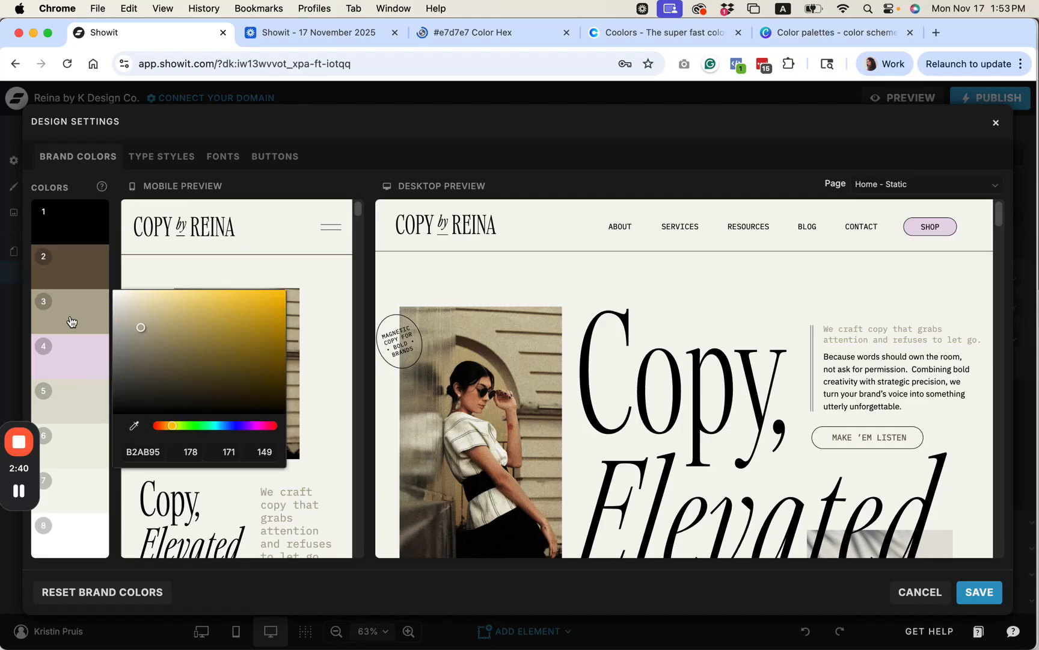
pyautogui.doubleClick(156, 456)
pyautogui.write('8A818A')
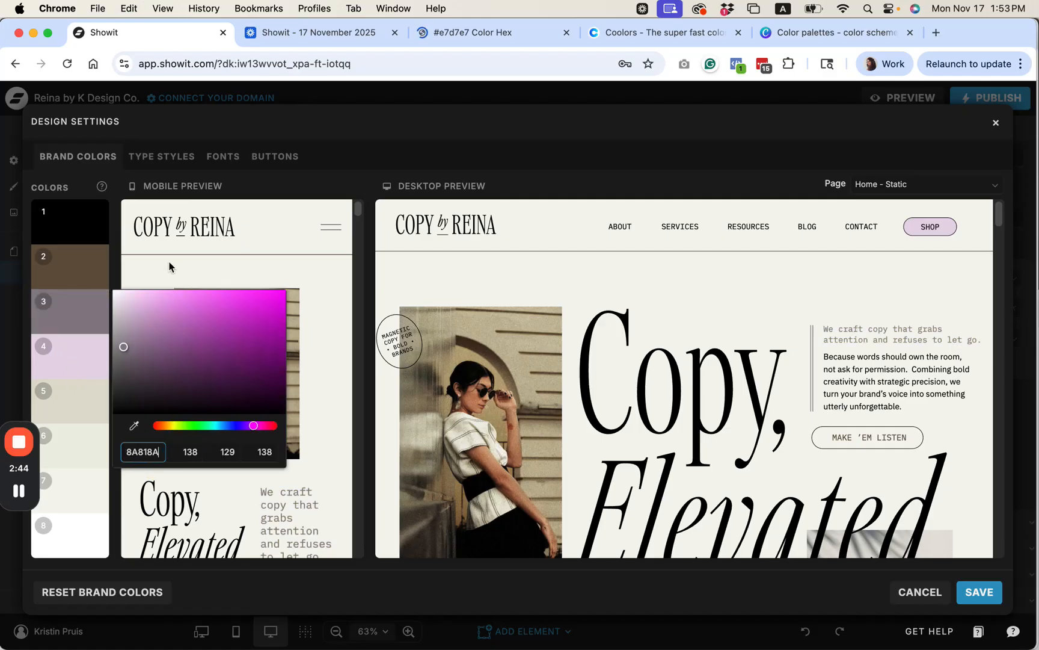
pyautogui.click(172, 274)
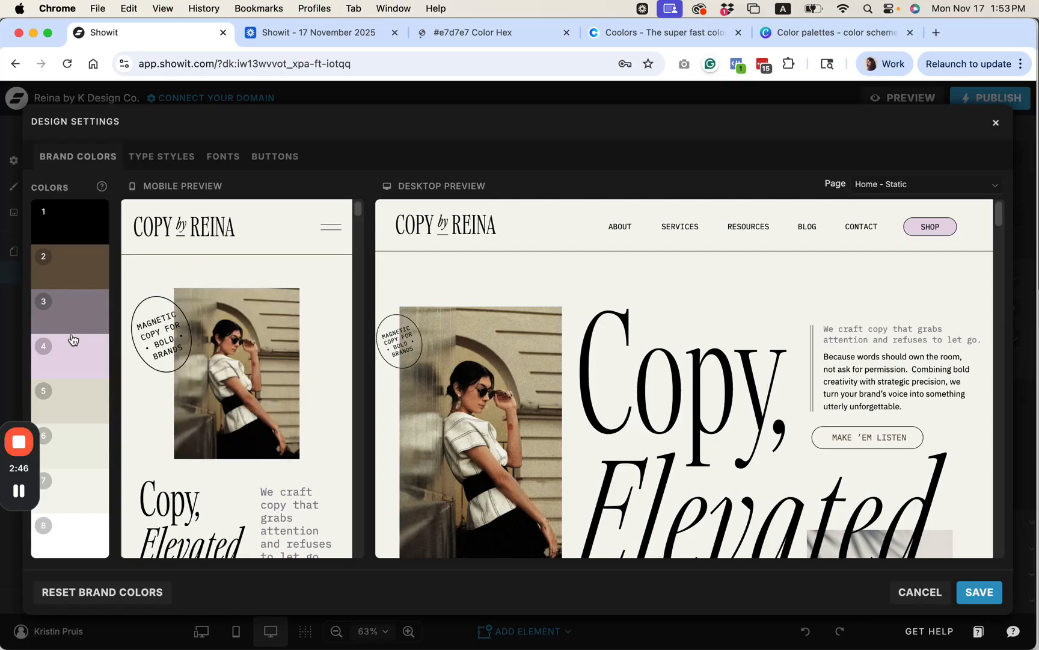
# - Examine how brand color 3 looks on the text across the home page's desktop preview
pyautogui.scroll(-2, 711, 390)
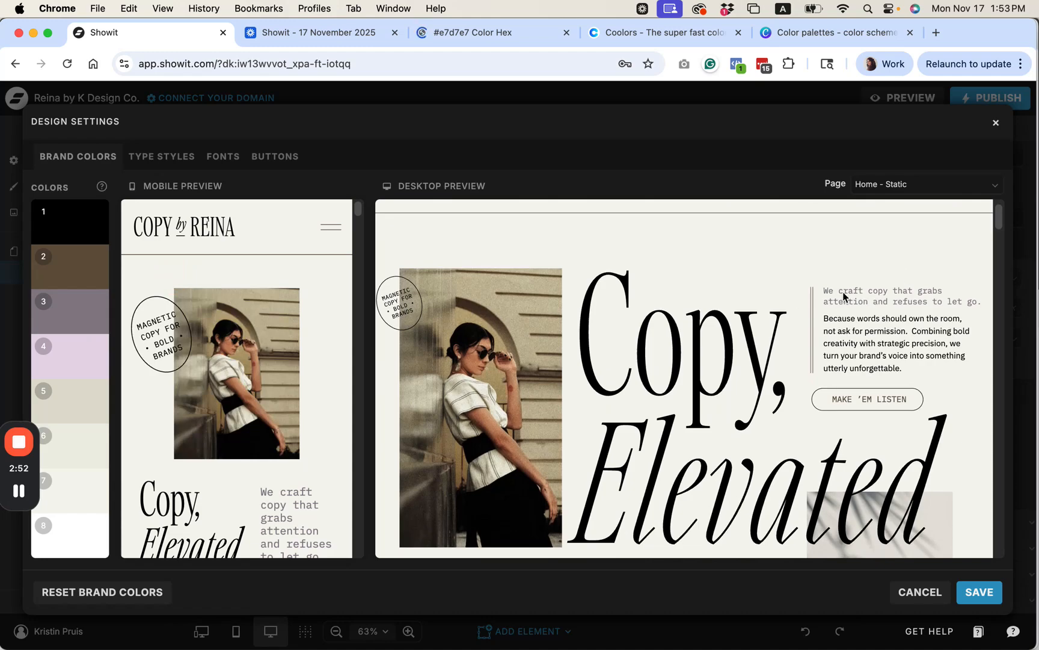
pyautogui.scroll(-1, 834, 298)
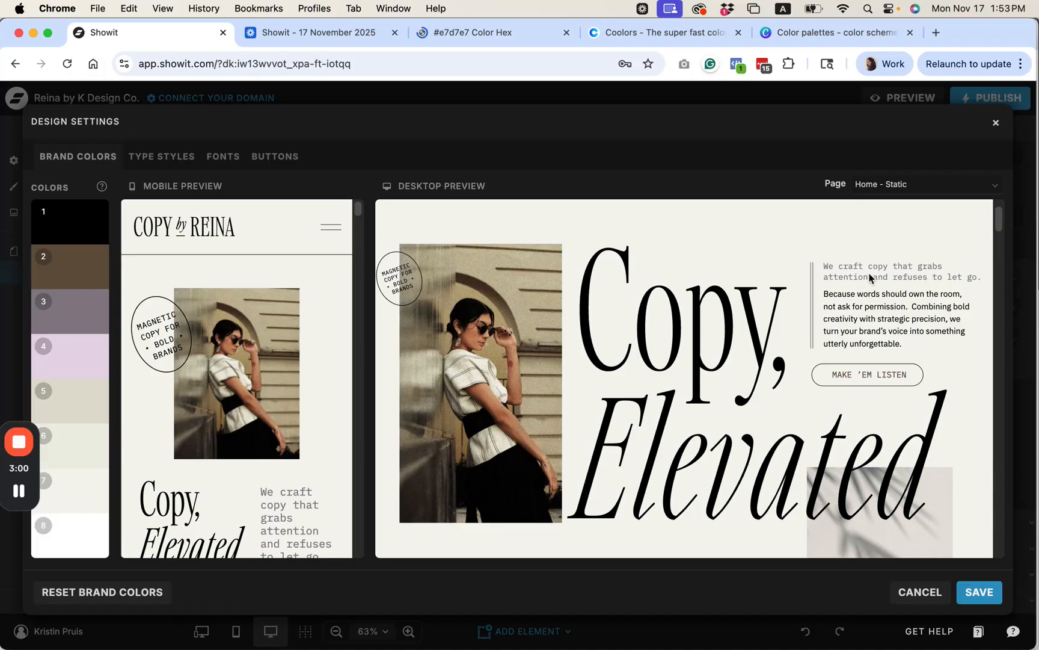
pyautogui.scroll(-3, 886, 265)
pyautogui.scroll(-15, 886, 263)
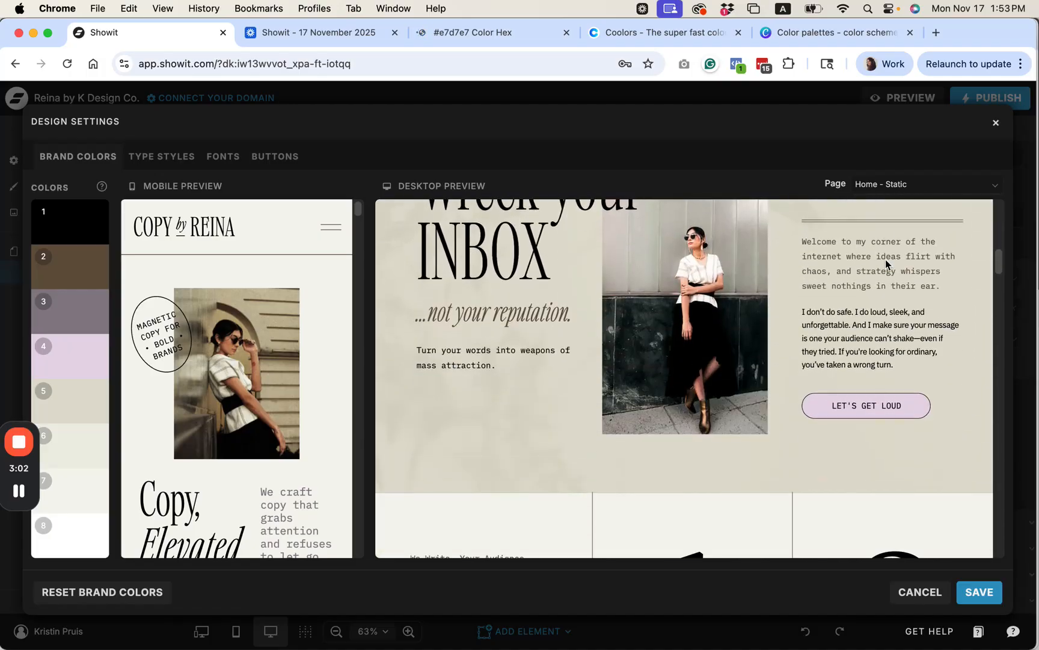
pyautogui.scroll(-1, 885, 259)
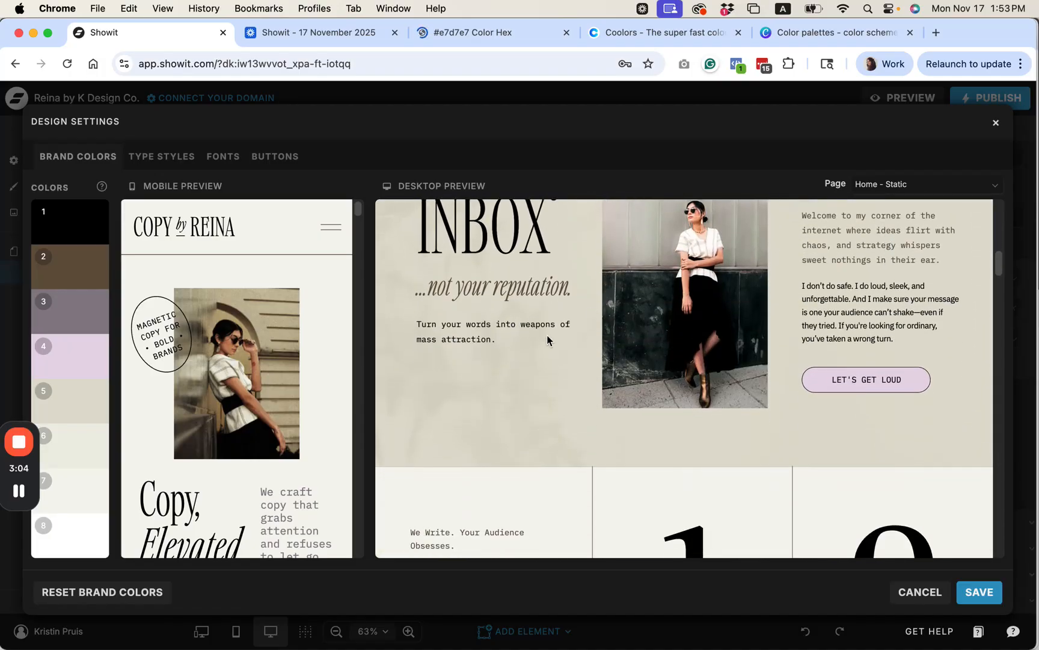
pyautogui.scroll(8, 585, 377)
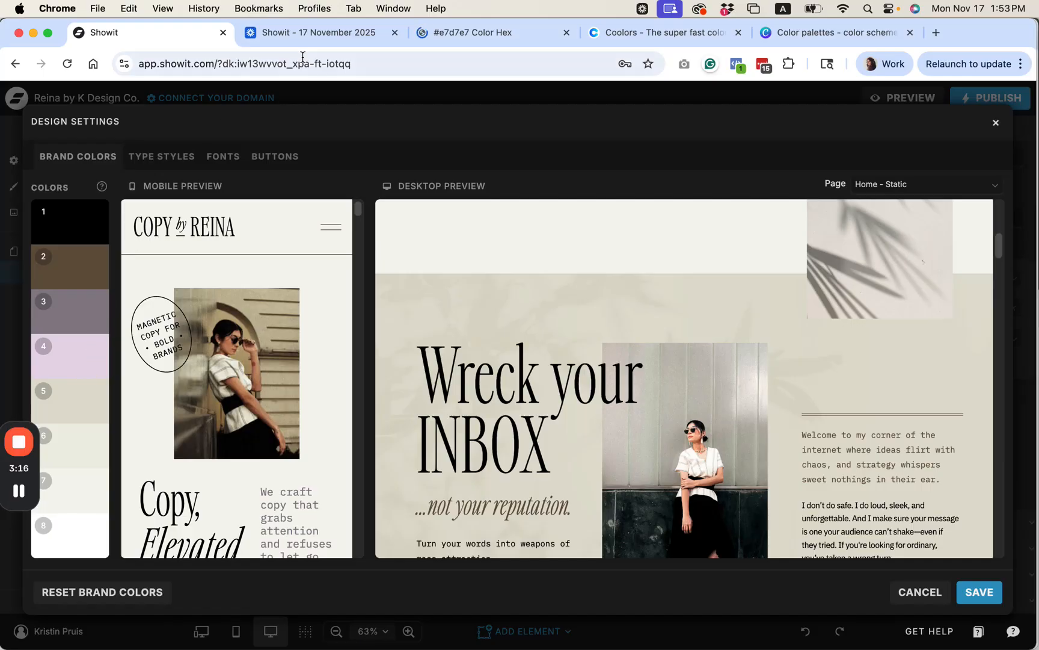
# - Switch to the Coolors site, start the palette generator and dismiss its welcome message
pyautogui.click(637, 39)
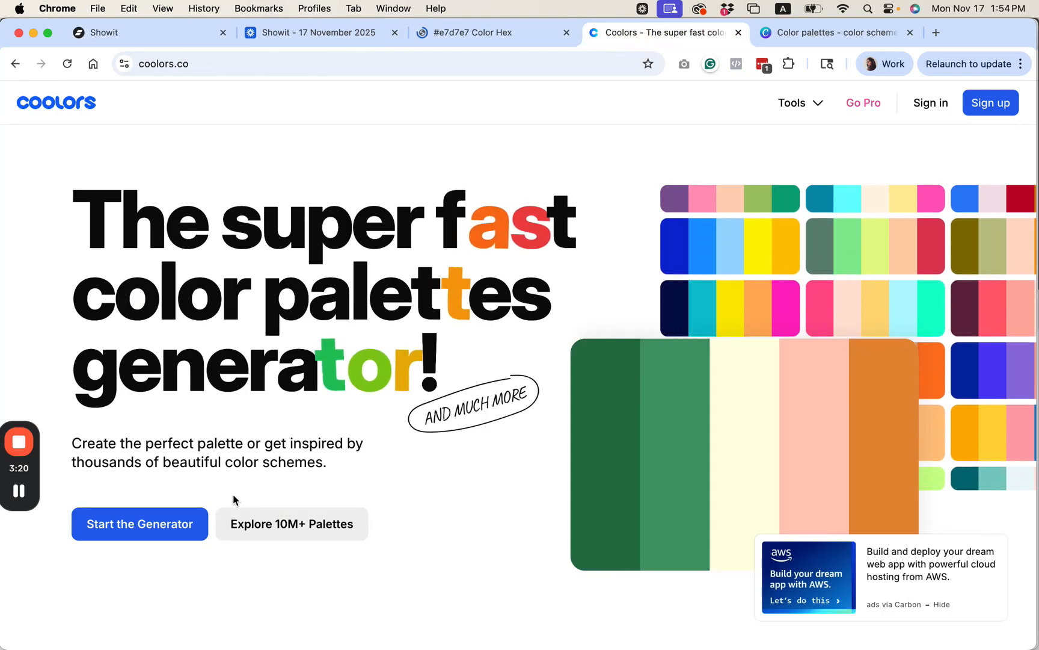
pyautogui.click(174, 522)
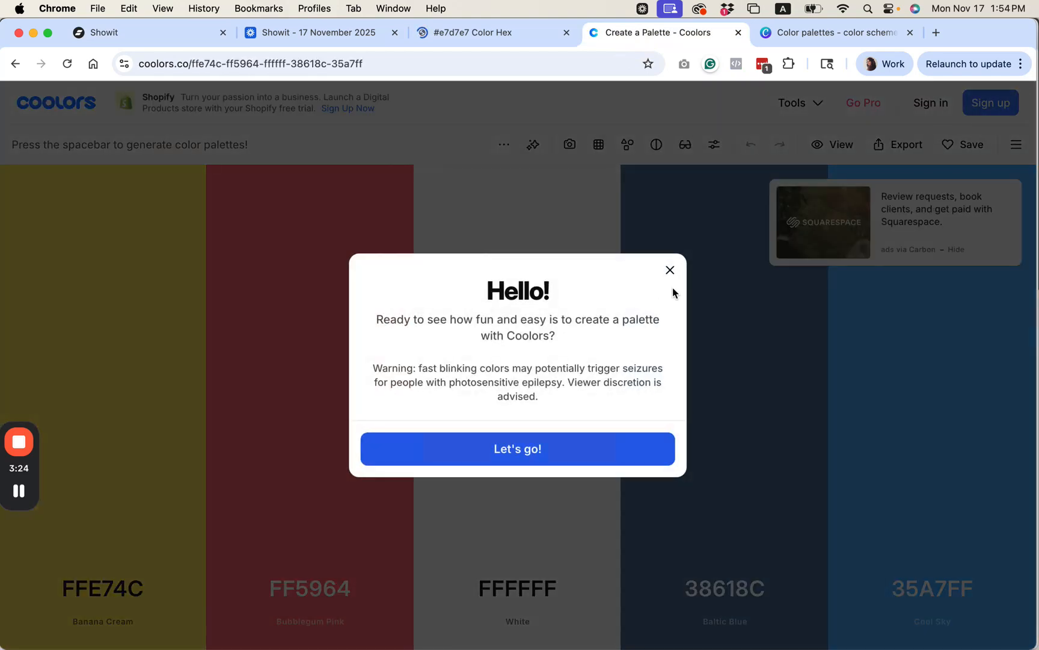
pyautogui.click(670, 269)
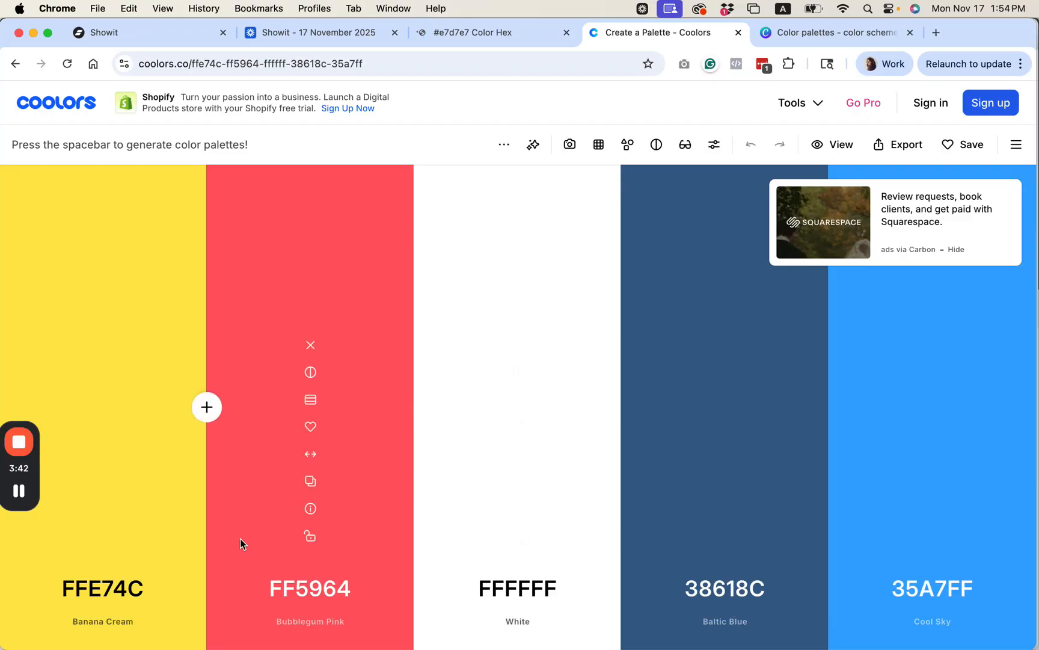
# - Lock Bubblegum Pink (FF5964) in the palette and generate new colors around it twice
pyautogui.click(310, 536)
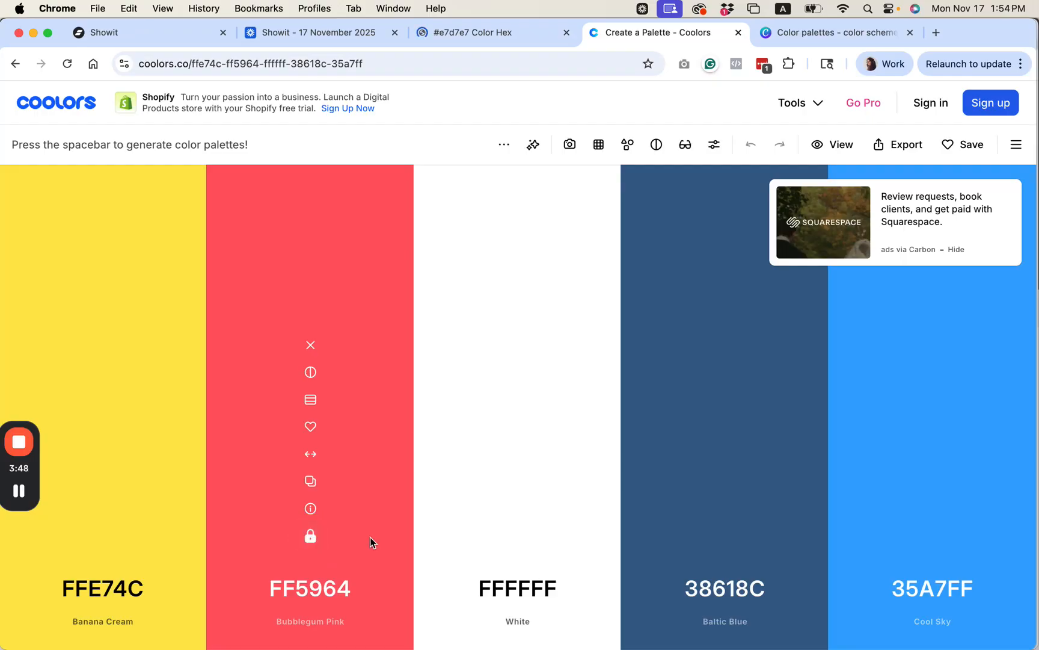
pyautogui.press('space')
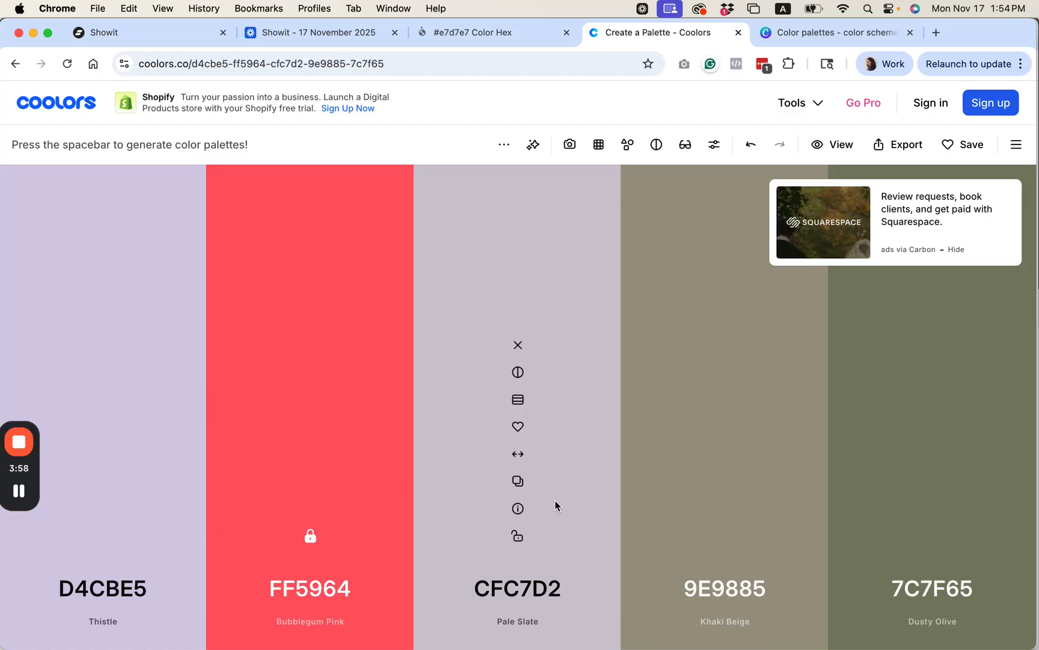
pyautogui.press('space')
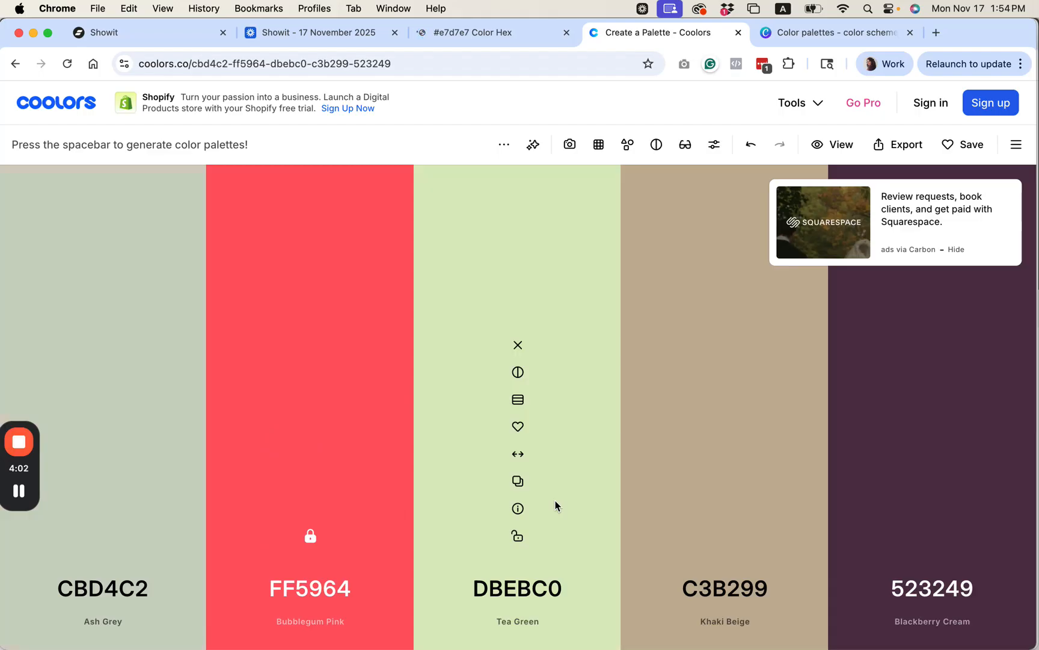
# - Lock Blackberry Cream (523249) as well and generate new colors for the unlocked columns twice
pyautogui.click(933, 535)
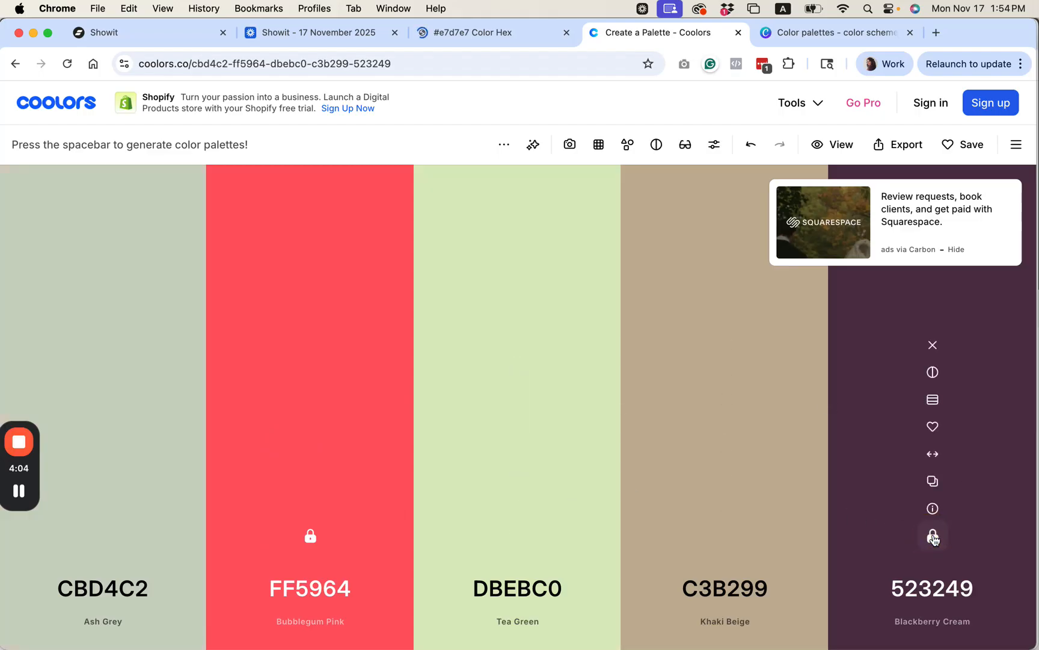
pyautogui.press('space')
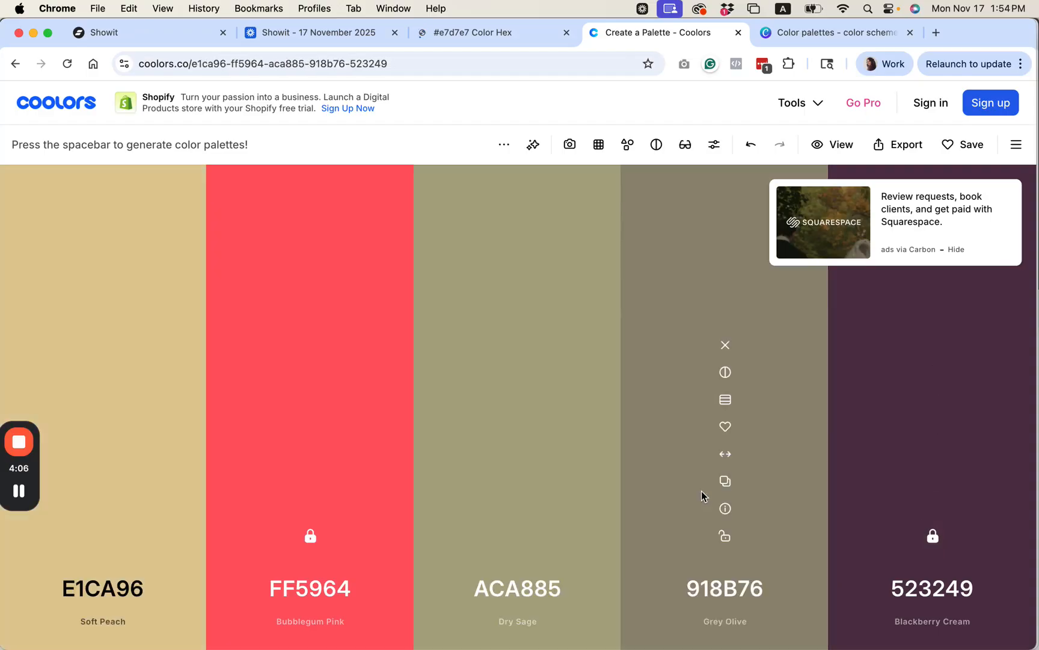
pyautogui.press('space')
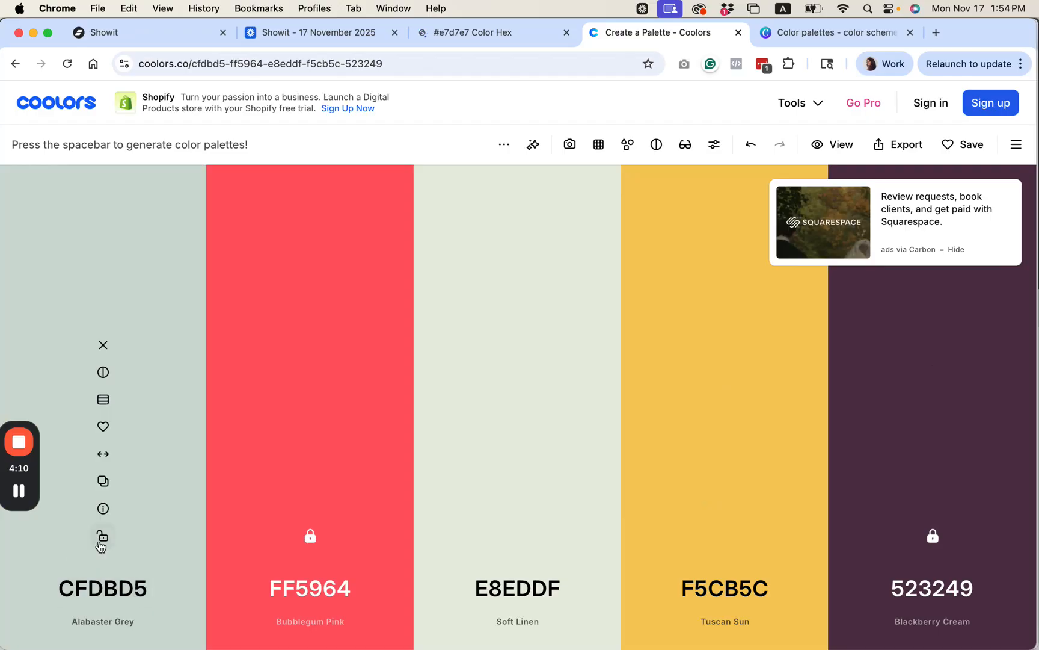
# - Lock Alabaster Grey (CFDBD5) and keep generating the two remaining colors until 52796F and 5F7367 are in the palette
pyautogui.click(103, 539)
pyautogui.press('space')
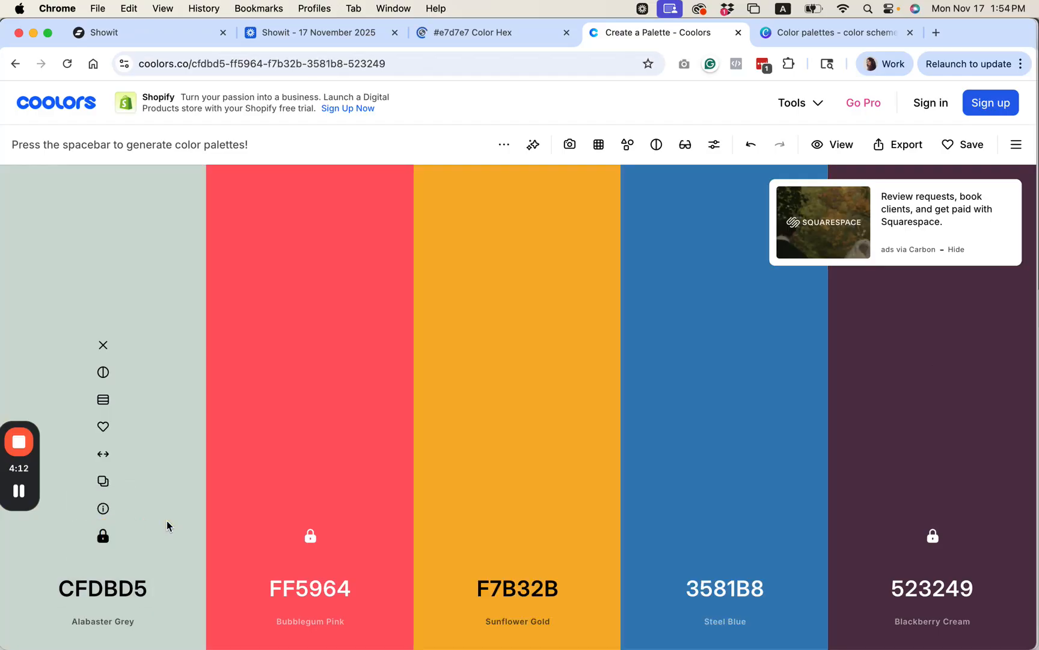
pyautogui.press('space')
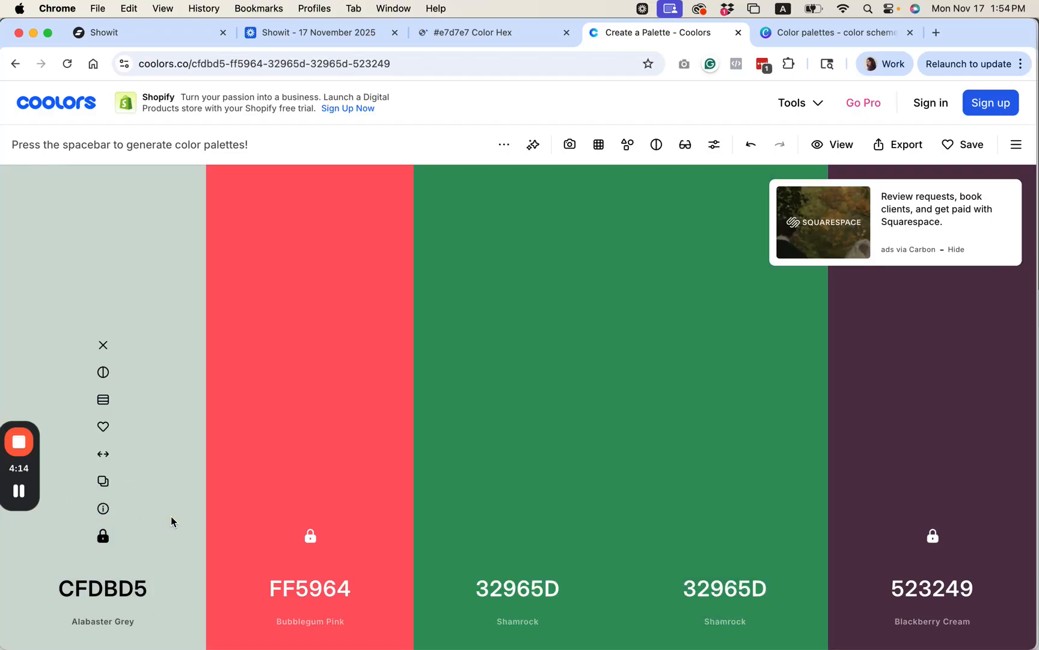
pyautogui.press('space')
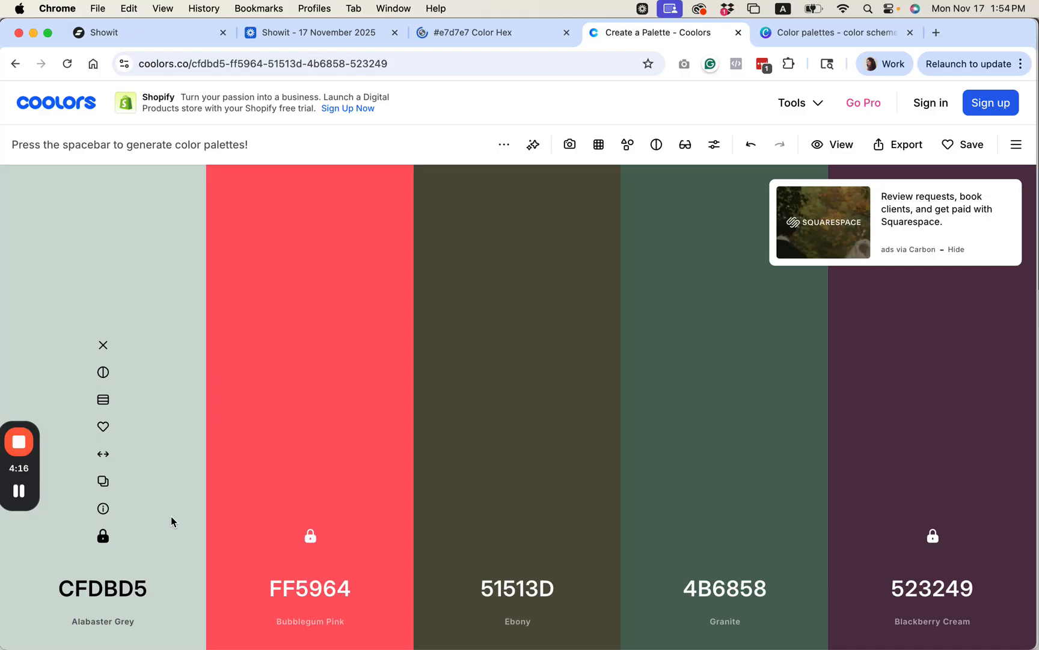
pyautogui.press('space')
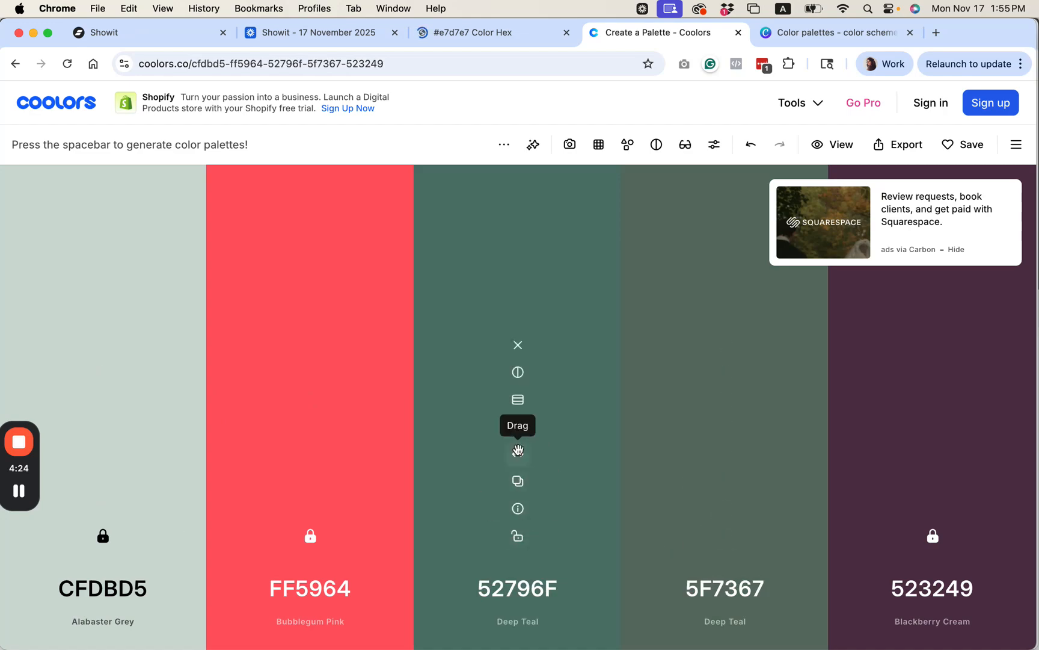
# - Change the third palette color to its darker shade 293D38 and lock it
pyautogui.click(520, 404)
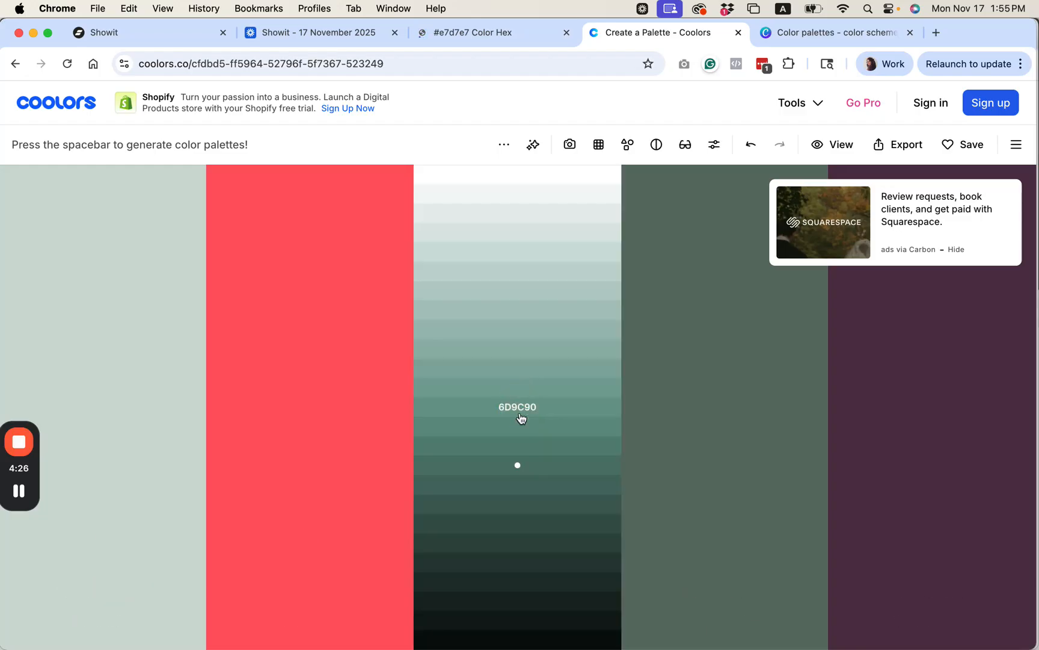
pyautogui.click(543, 569)
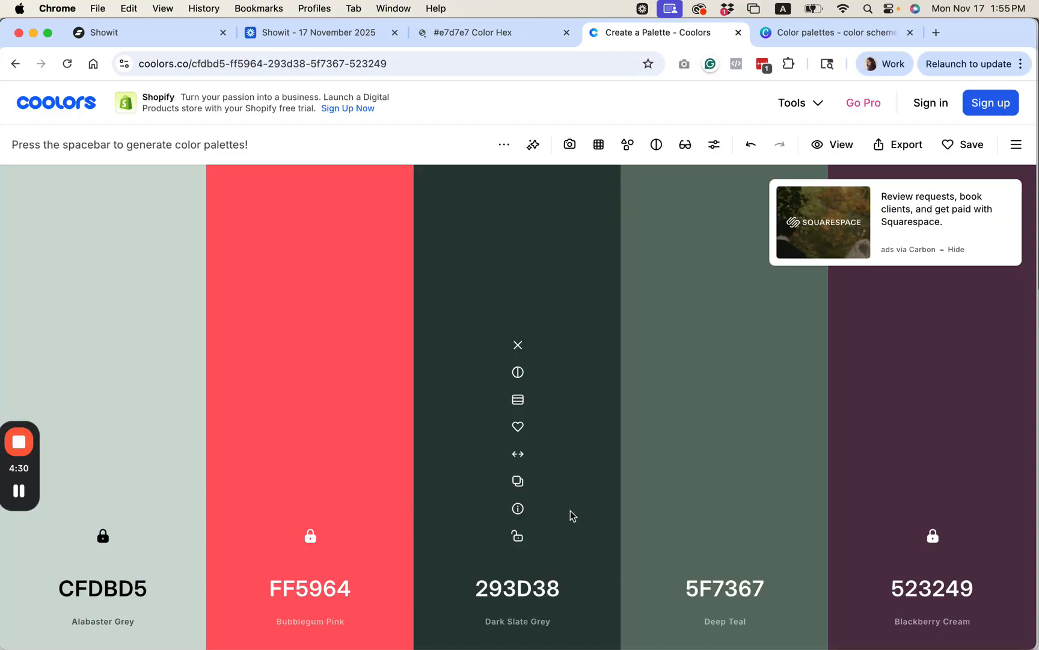
pyautogui.click(517, 538)
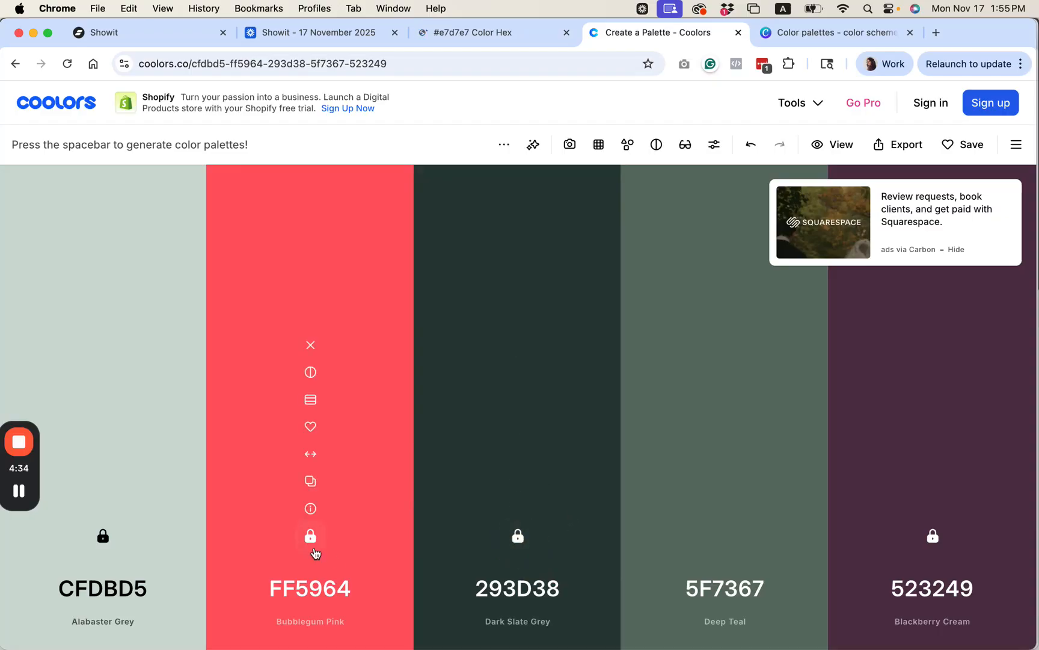
# - Unlock Bubblegum Pink, check its text contrast and move it between Deep Teal and Blackberry Cream
pyautogui.click(309, 544)
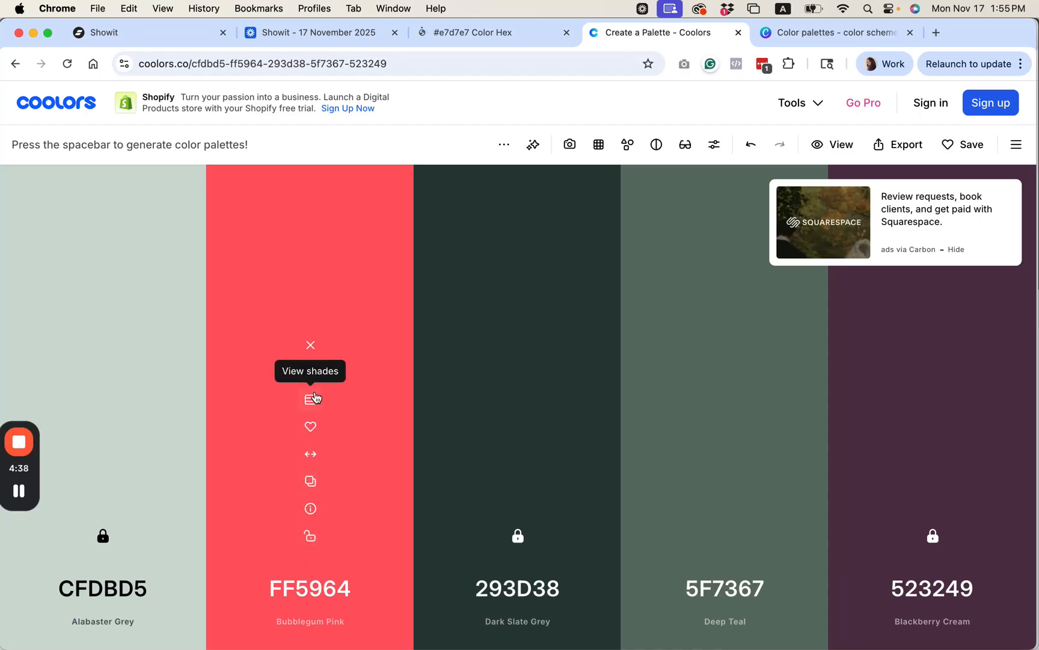
pyautogui.click(311, 372)
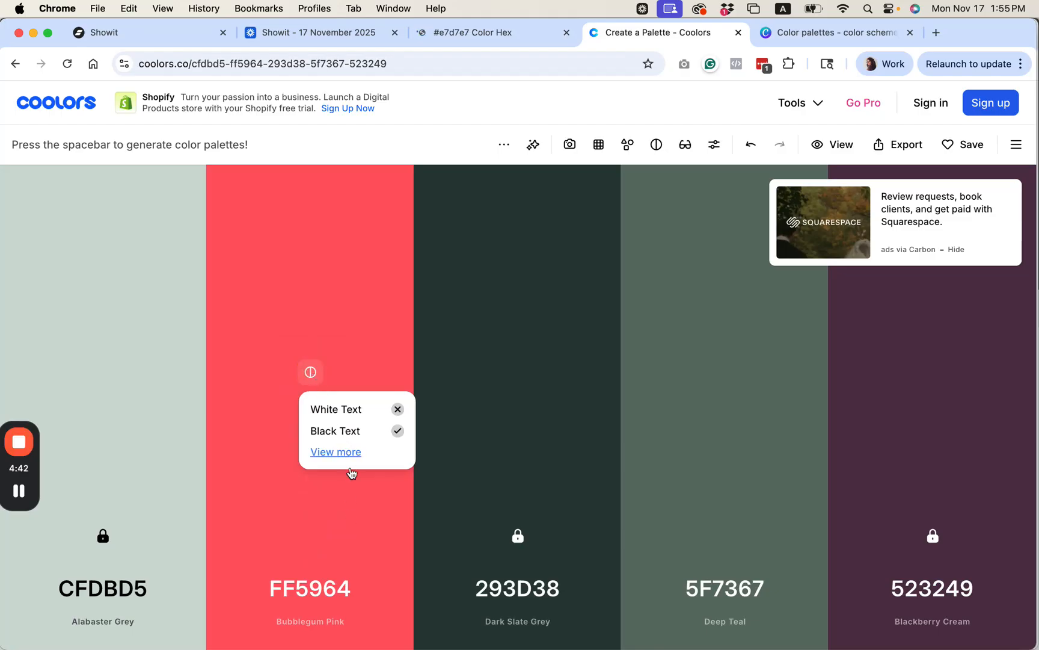
pyautogui.click(373, 535)
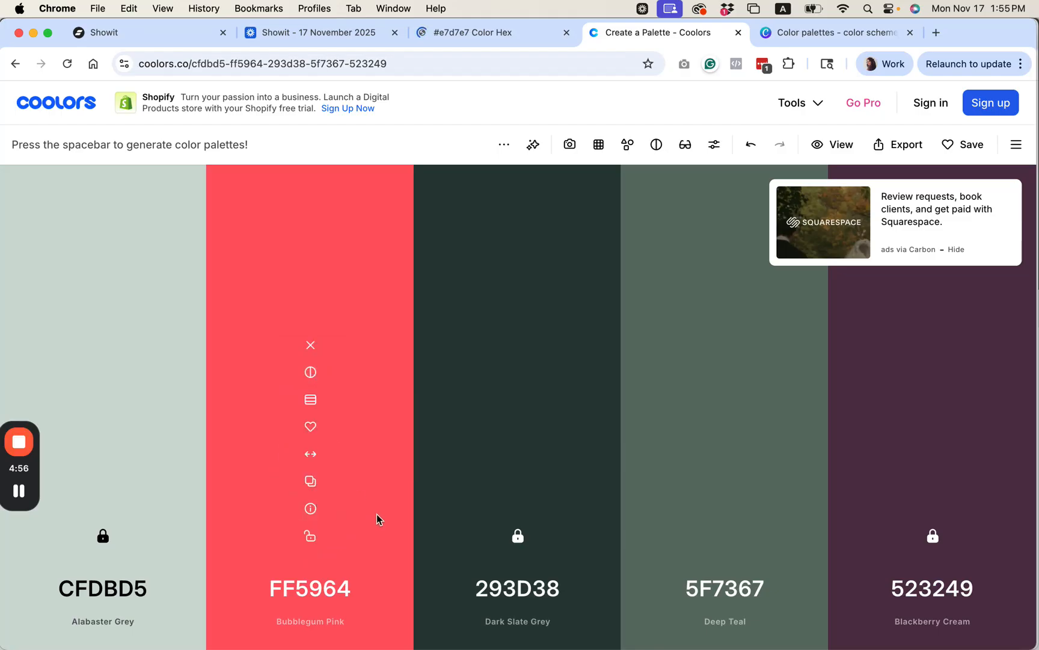
pyautogui.moveTo(310, 454); pyautogui.dragTo(705, 446)
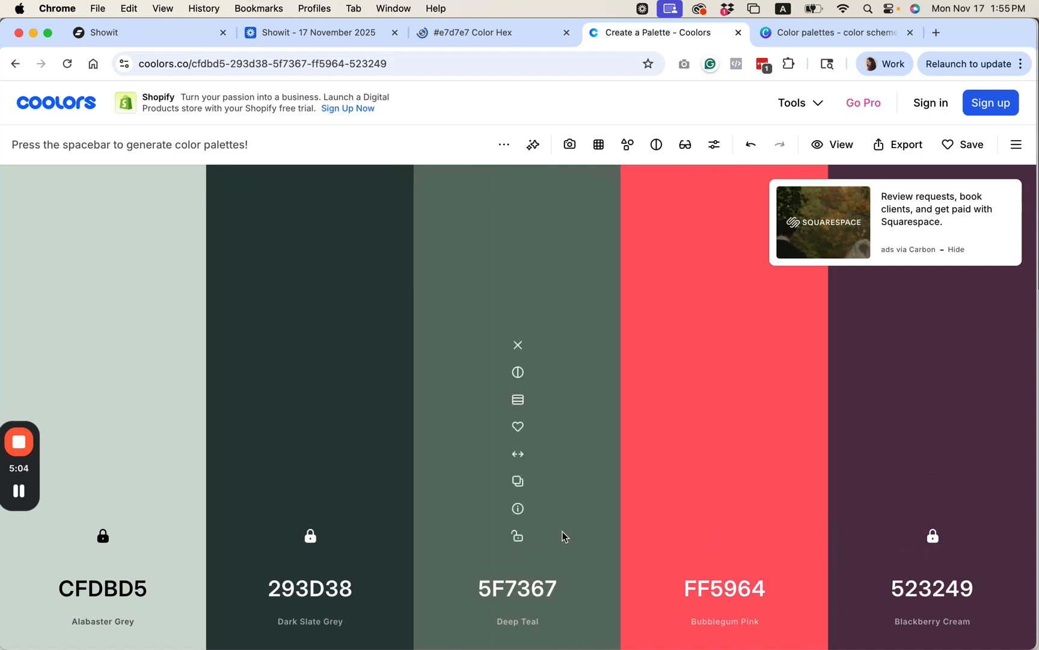
# - Switch to Canva's color palettes page and browse the ready-made palettes
pyautogui.click(870, 37)
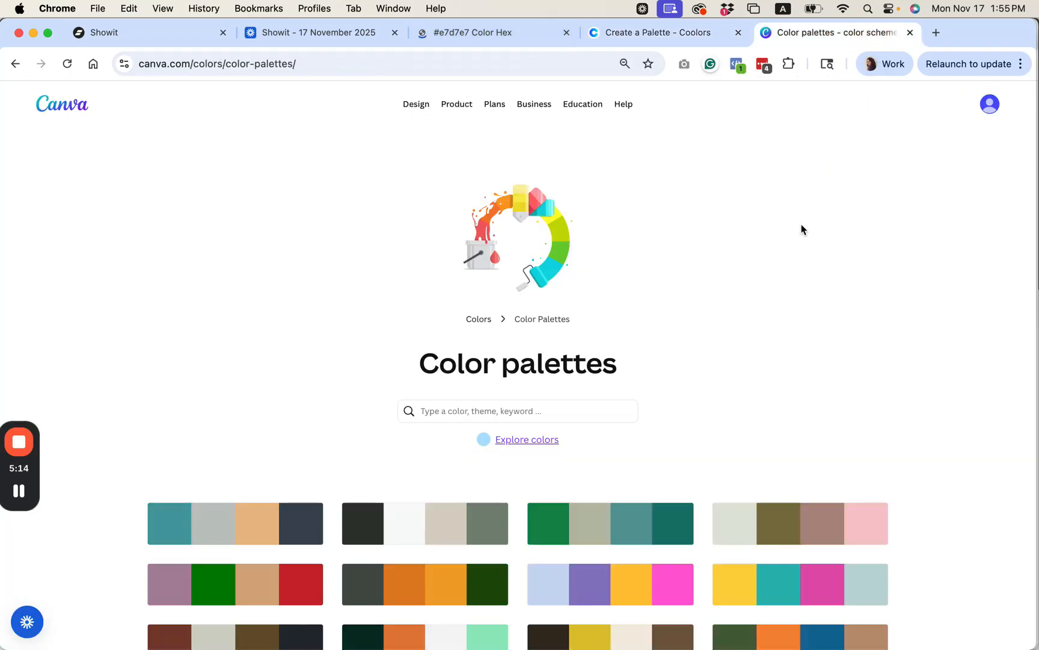
pyautogui.scroll(-1, 802, 229)
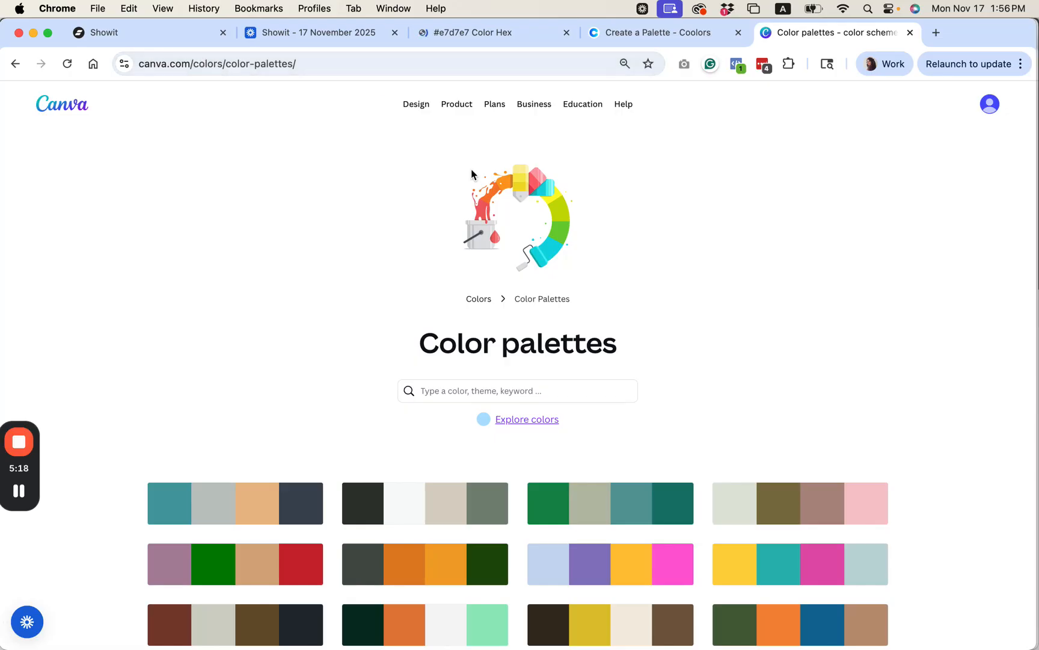
pyautogui.scroll(-5, 689, 276)
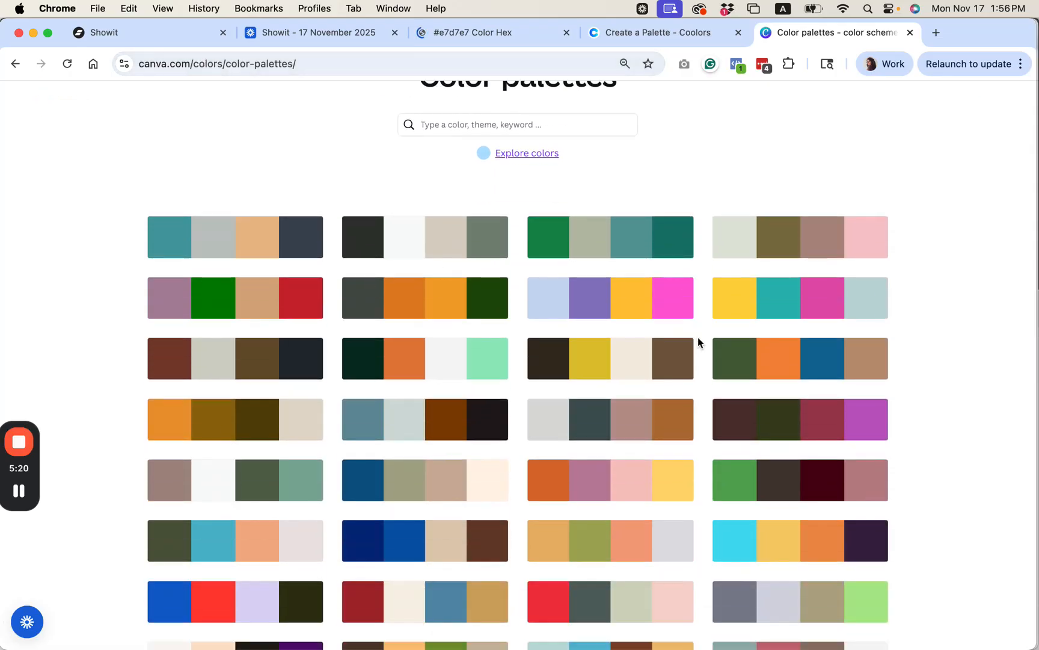
pyautogui.scroll(-5, 699, 342)
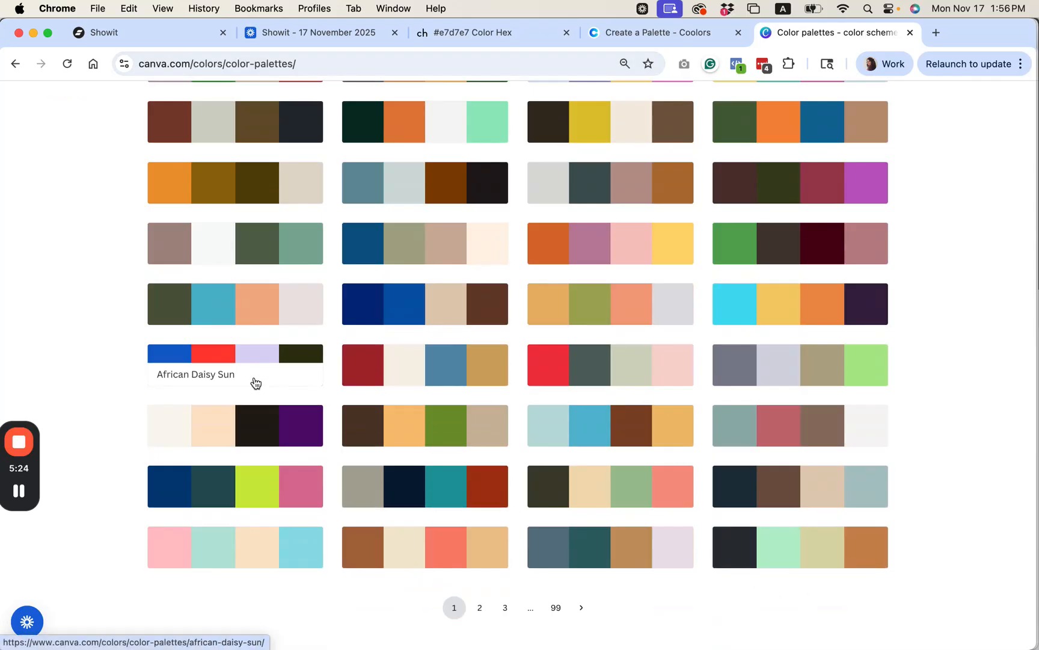
# - Open the Afternoon Sinkers palette, examine its color names and hex codes, and switch back to Showit's brand color settings
pyautogui.click(271, 544)
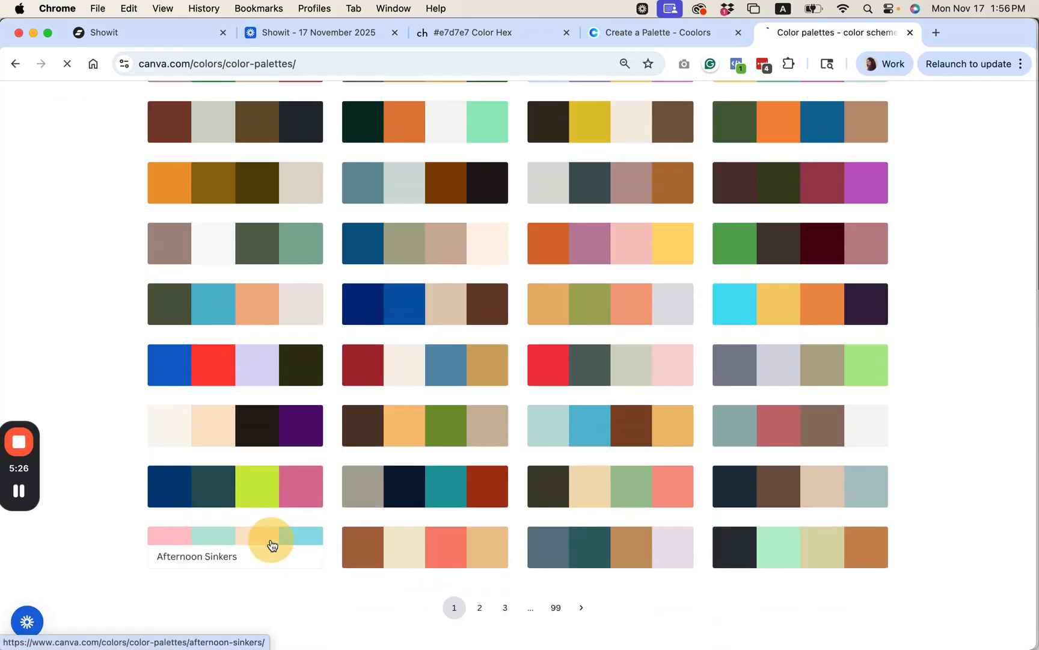
pyautogui.scroll(-4, 502, 352)
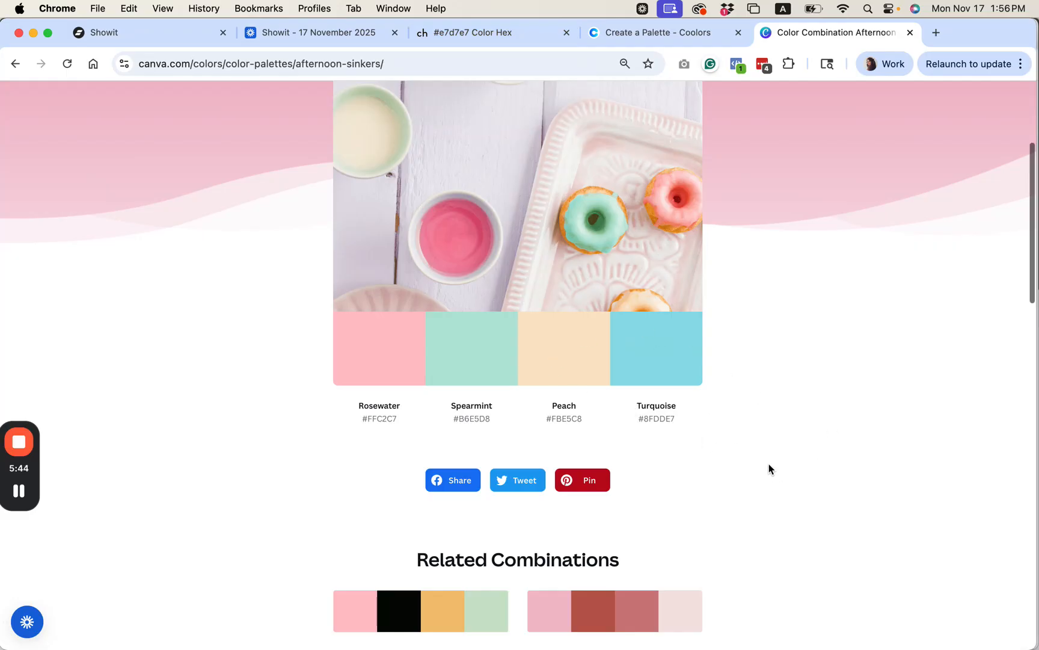
pyautogui.scroll(3, 769, 463)
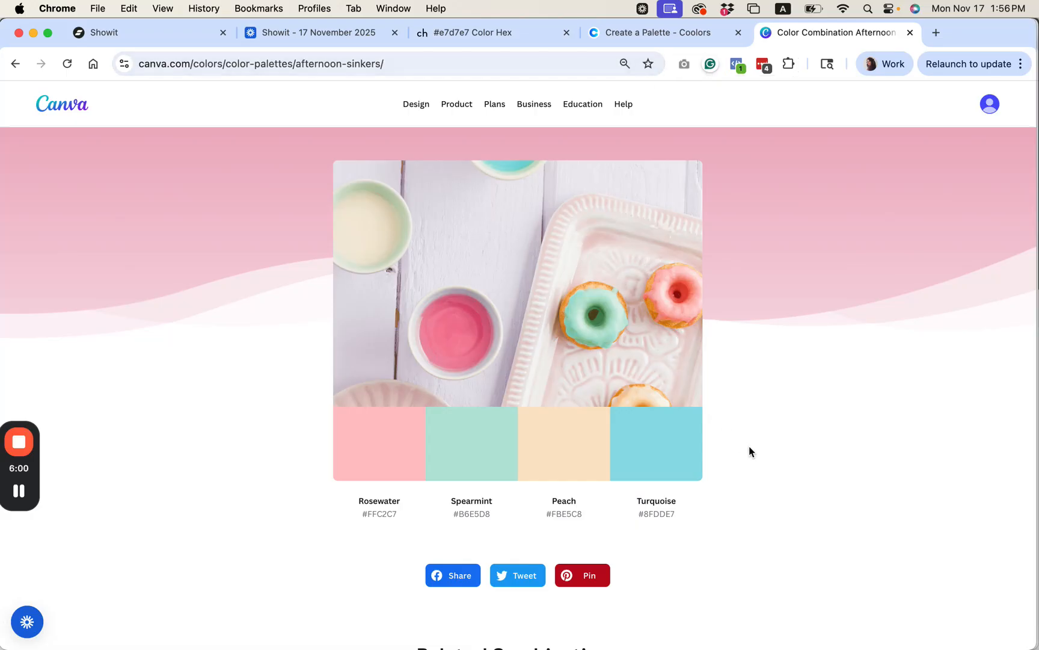
pyautogui.scroll(2, 750, 451)
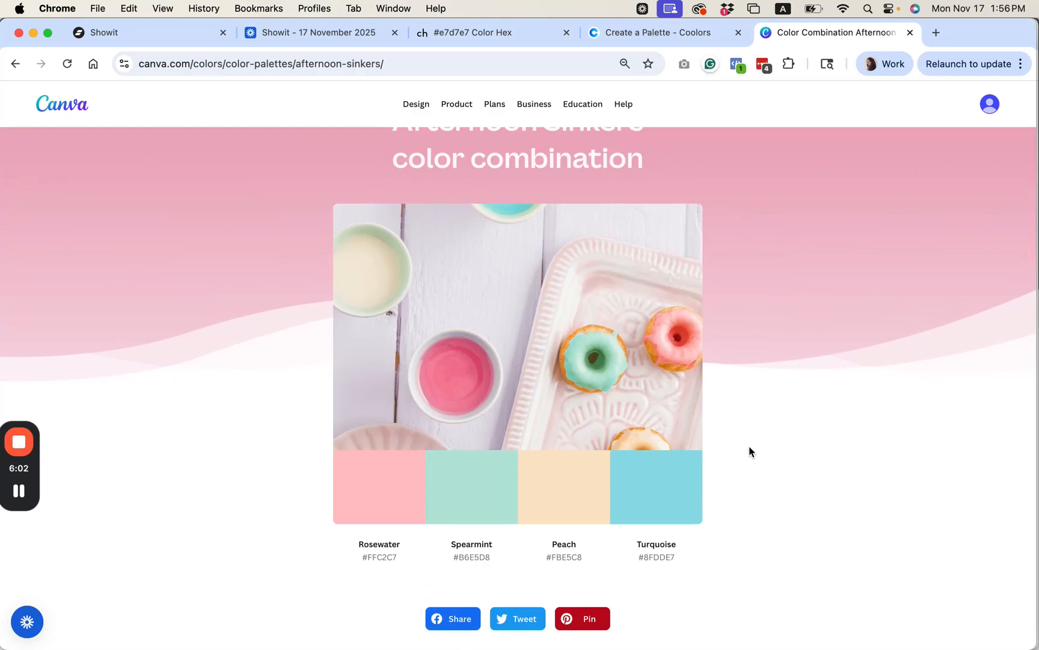
pyautogui.scroll(-1, 750, 451)
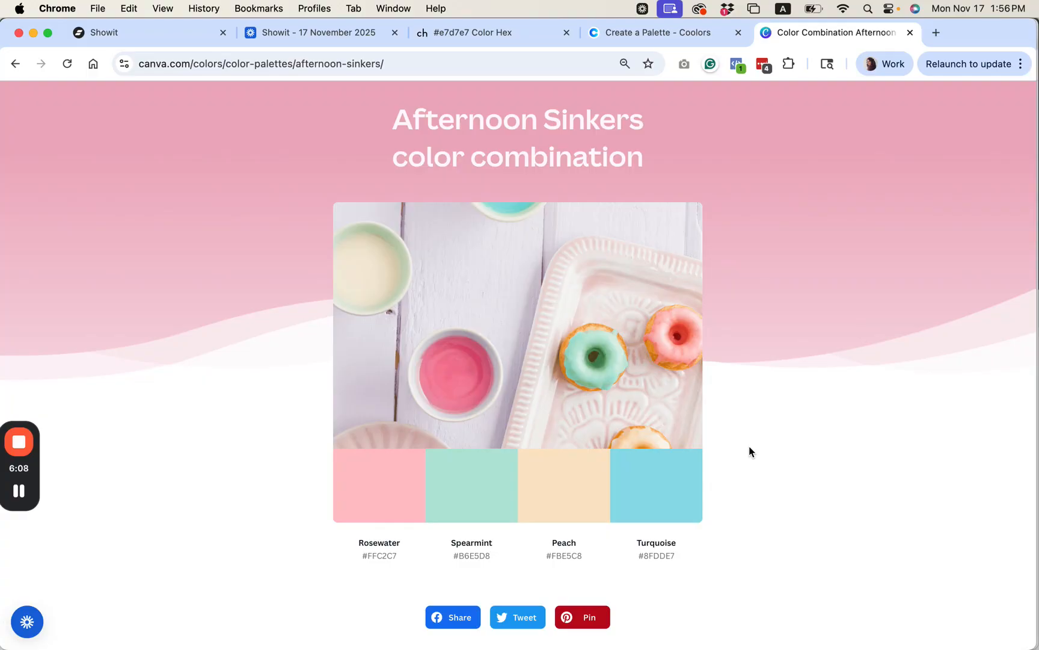
pyautogui.scroll(-1, 750, 451)
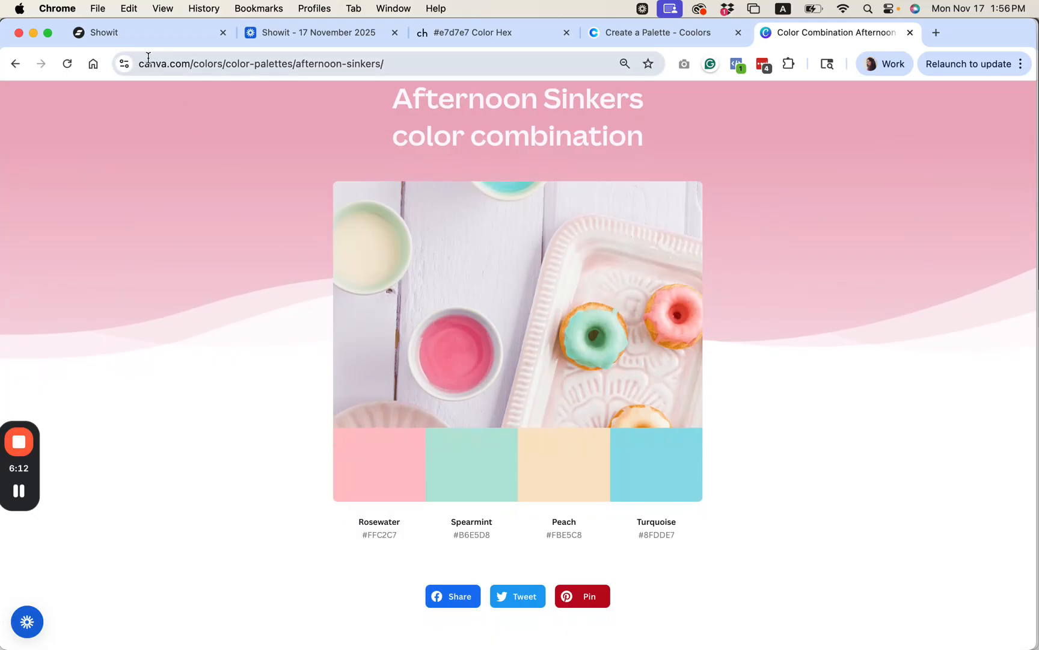
pyautogui.click(132, 39)
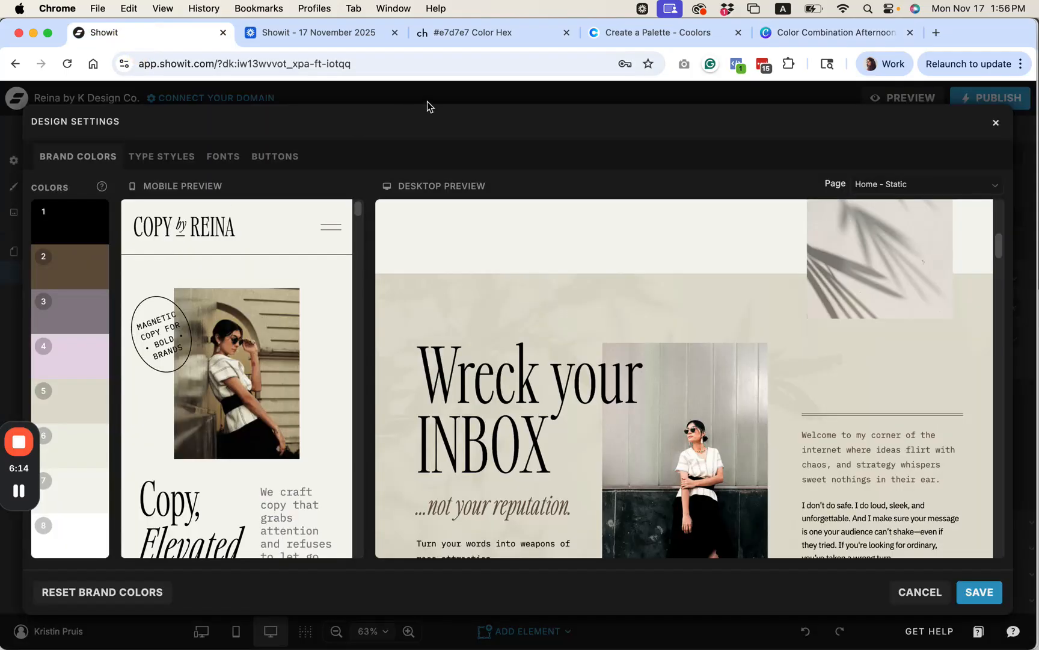